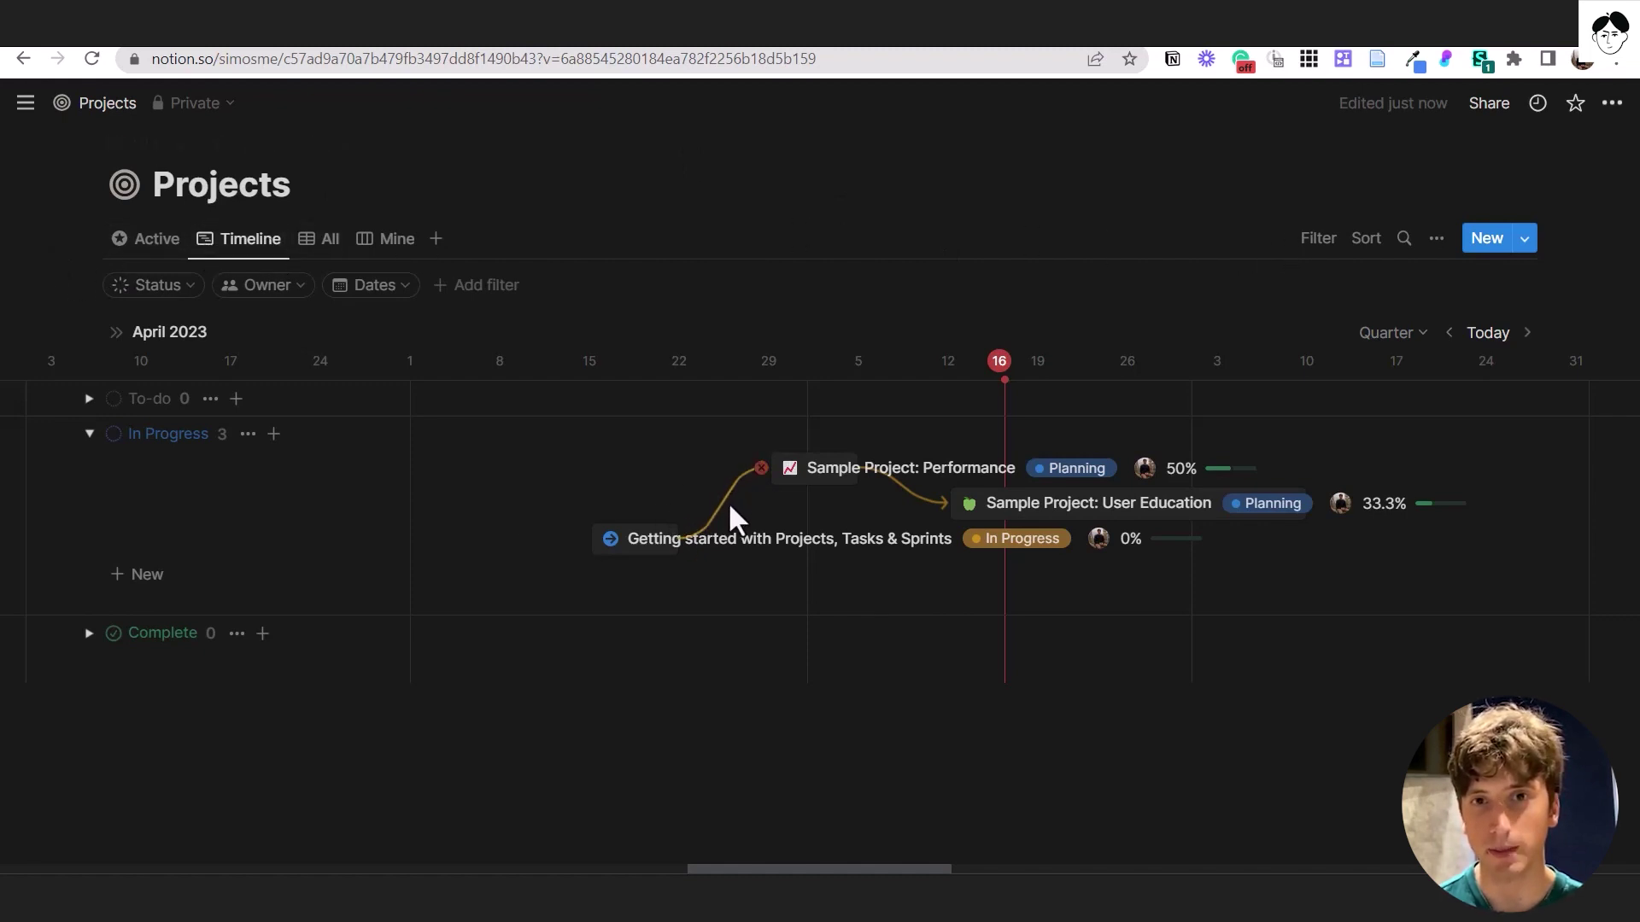
# Open the Projects timeline's view options, showing Dependencies on, Group by Status and 3 filters.
pyautogui.click(1436, 243)
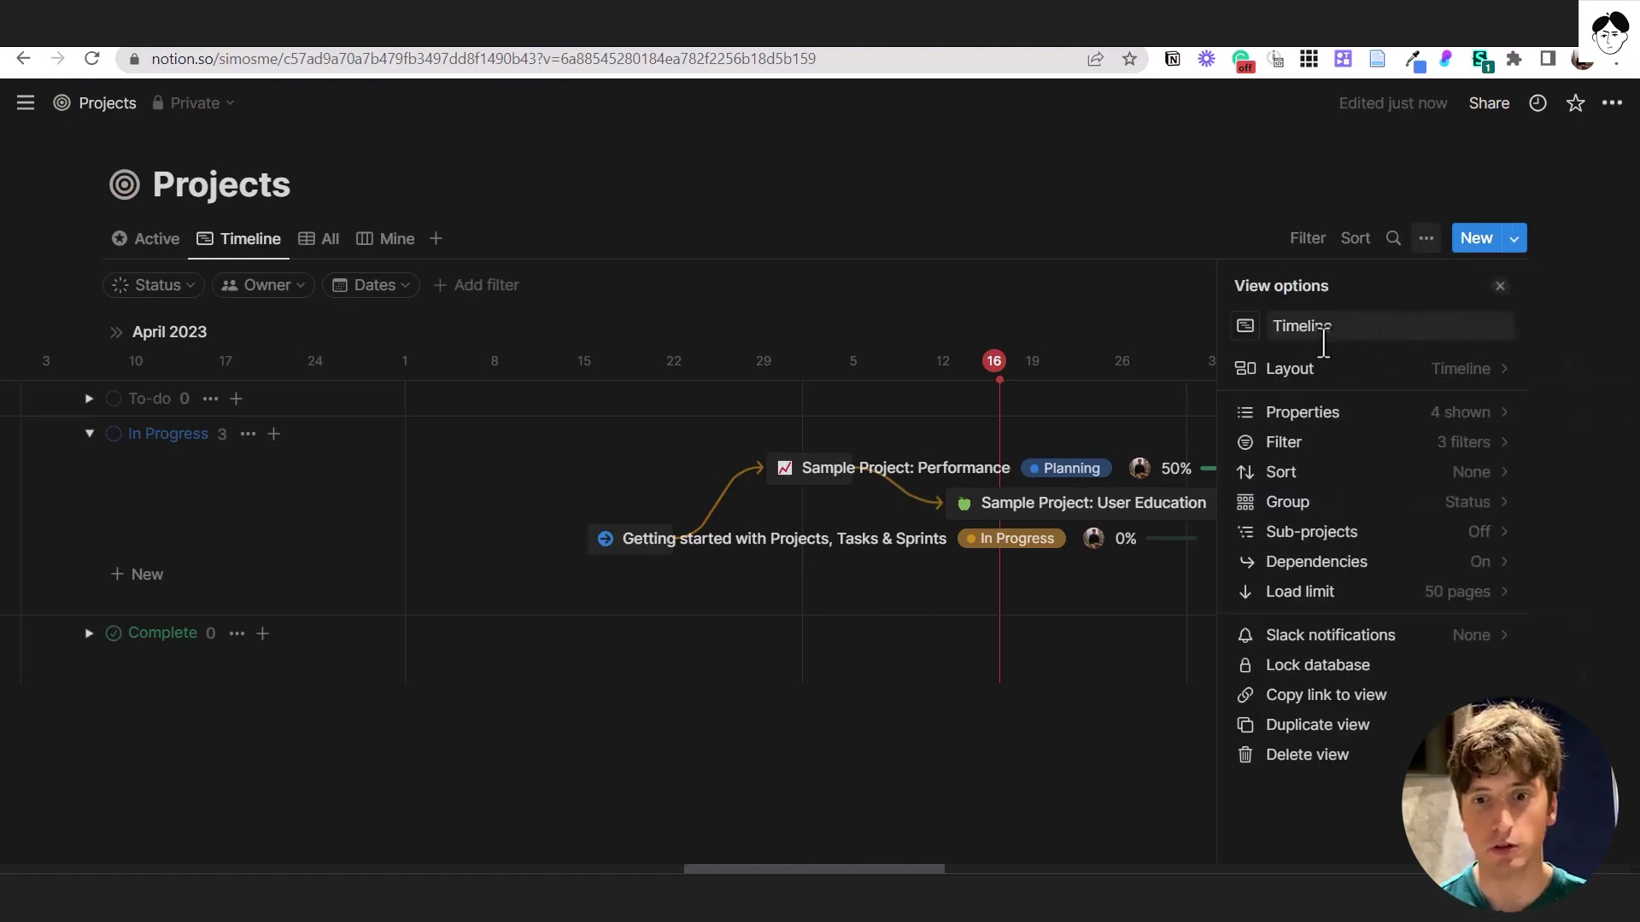
# Check the view's layout settings to confirm Timeline is selected, then close them.
pyautogui.click(1278, 376)
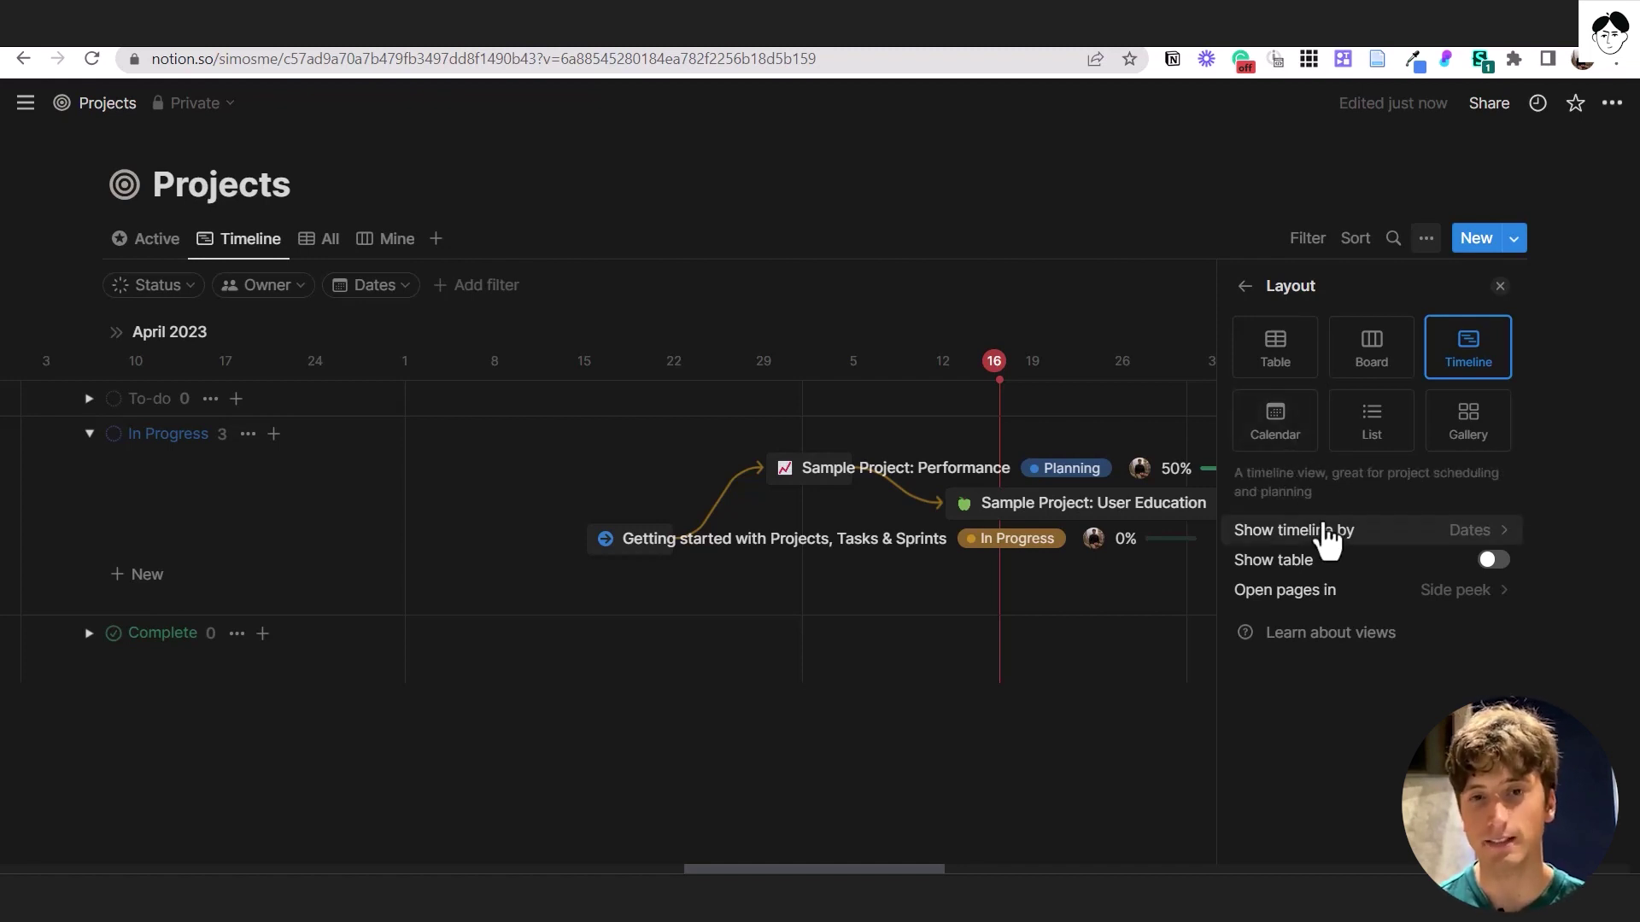
pyautogui.click(1103, 511)
# Review Sample Project: User Education's June 12 – July 9 dates in the side peek, then close it.
pyautogui.click(1294, 501)
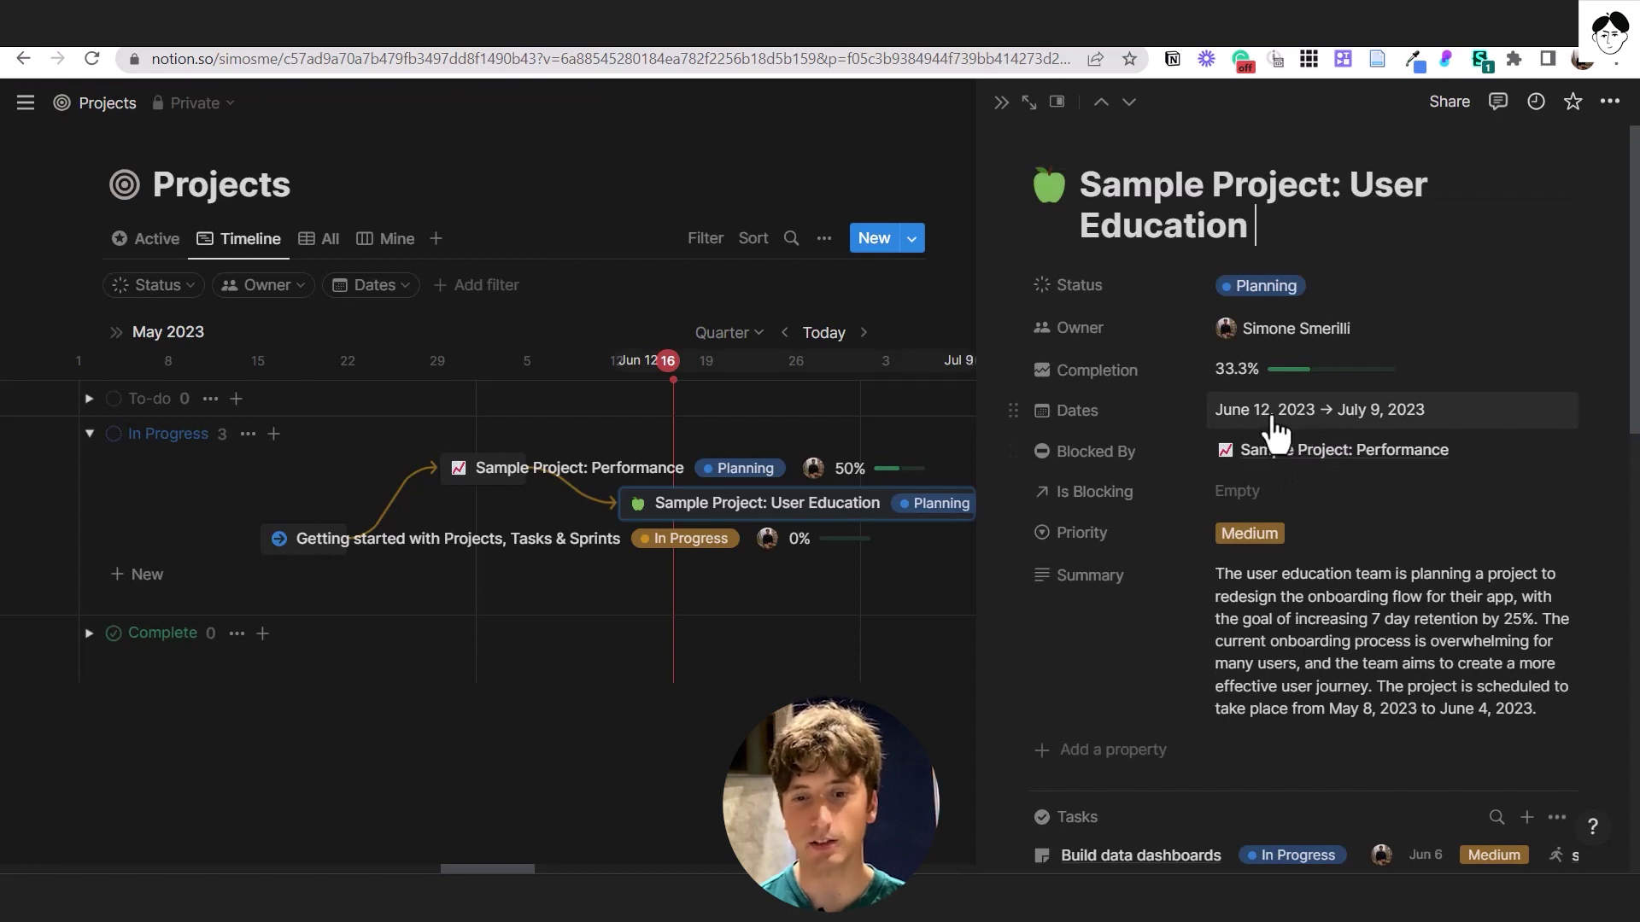
pyautogui.click(1271, 418)
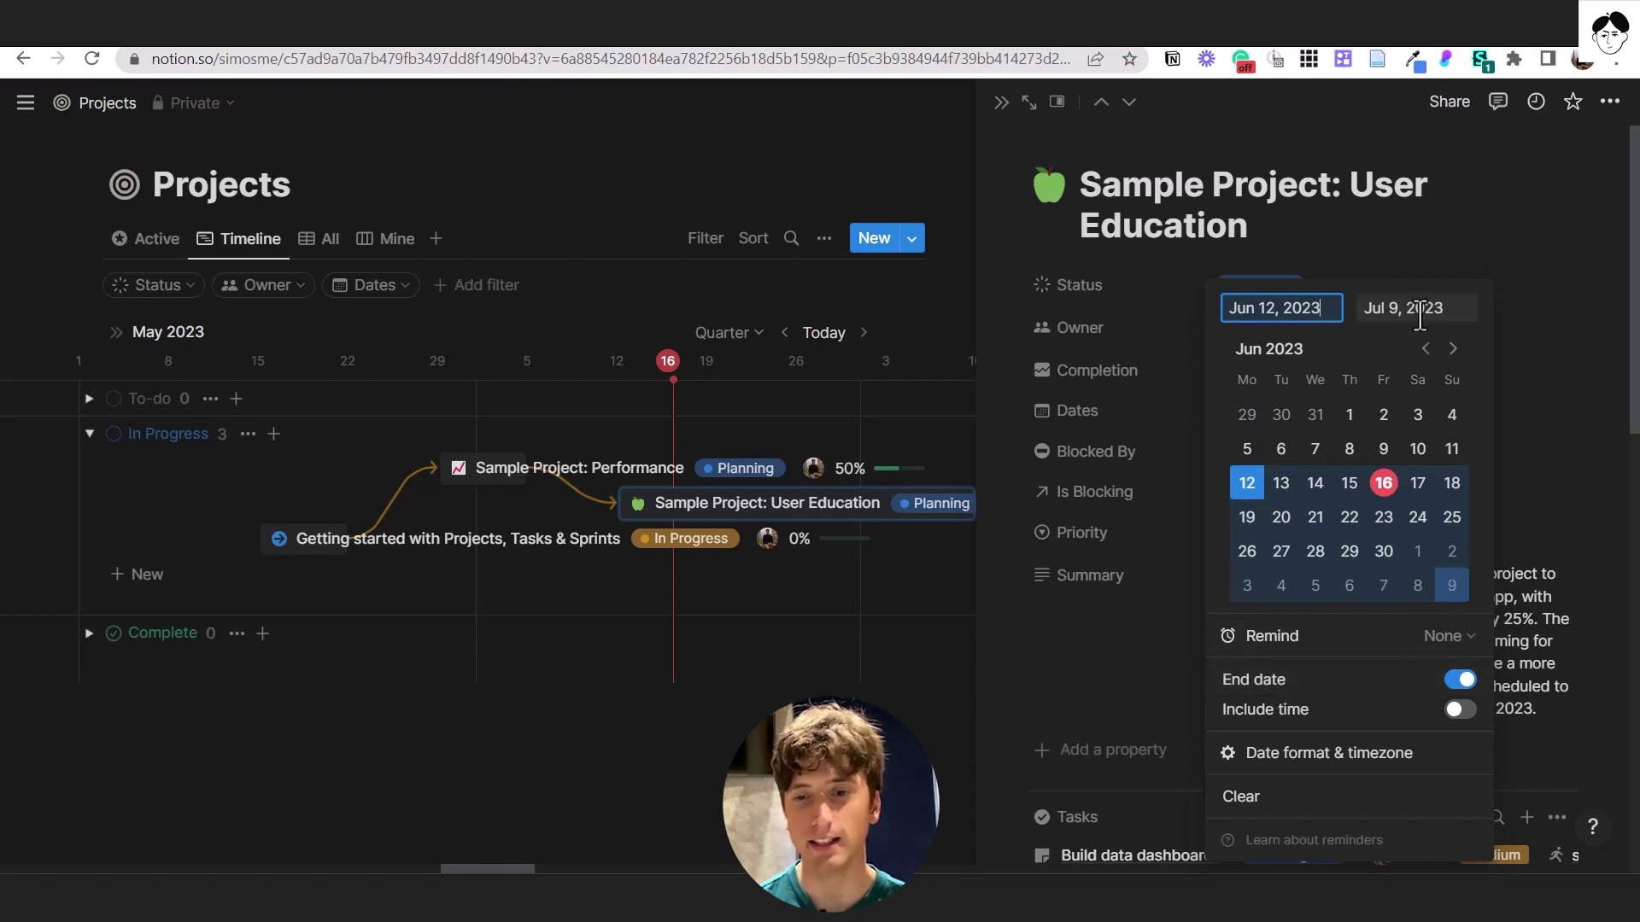
pyautogui.click(1109, 432)
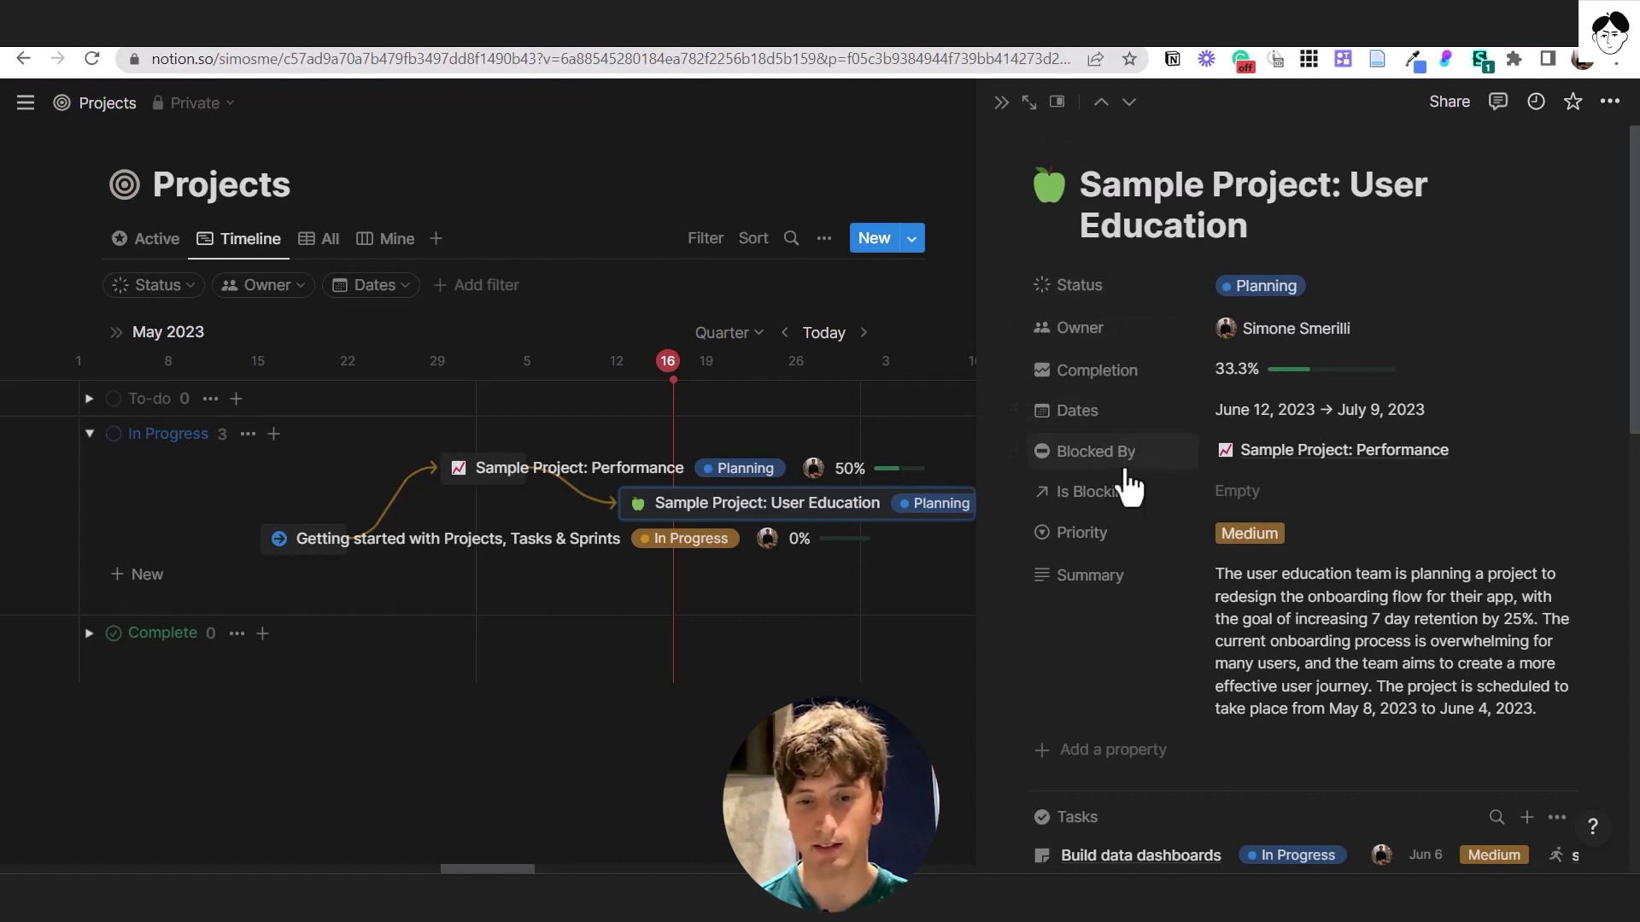
pyautogui.click(1000, 103)
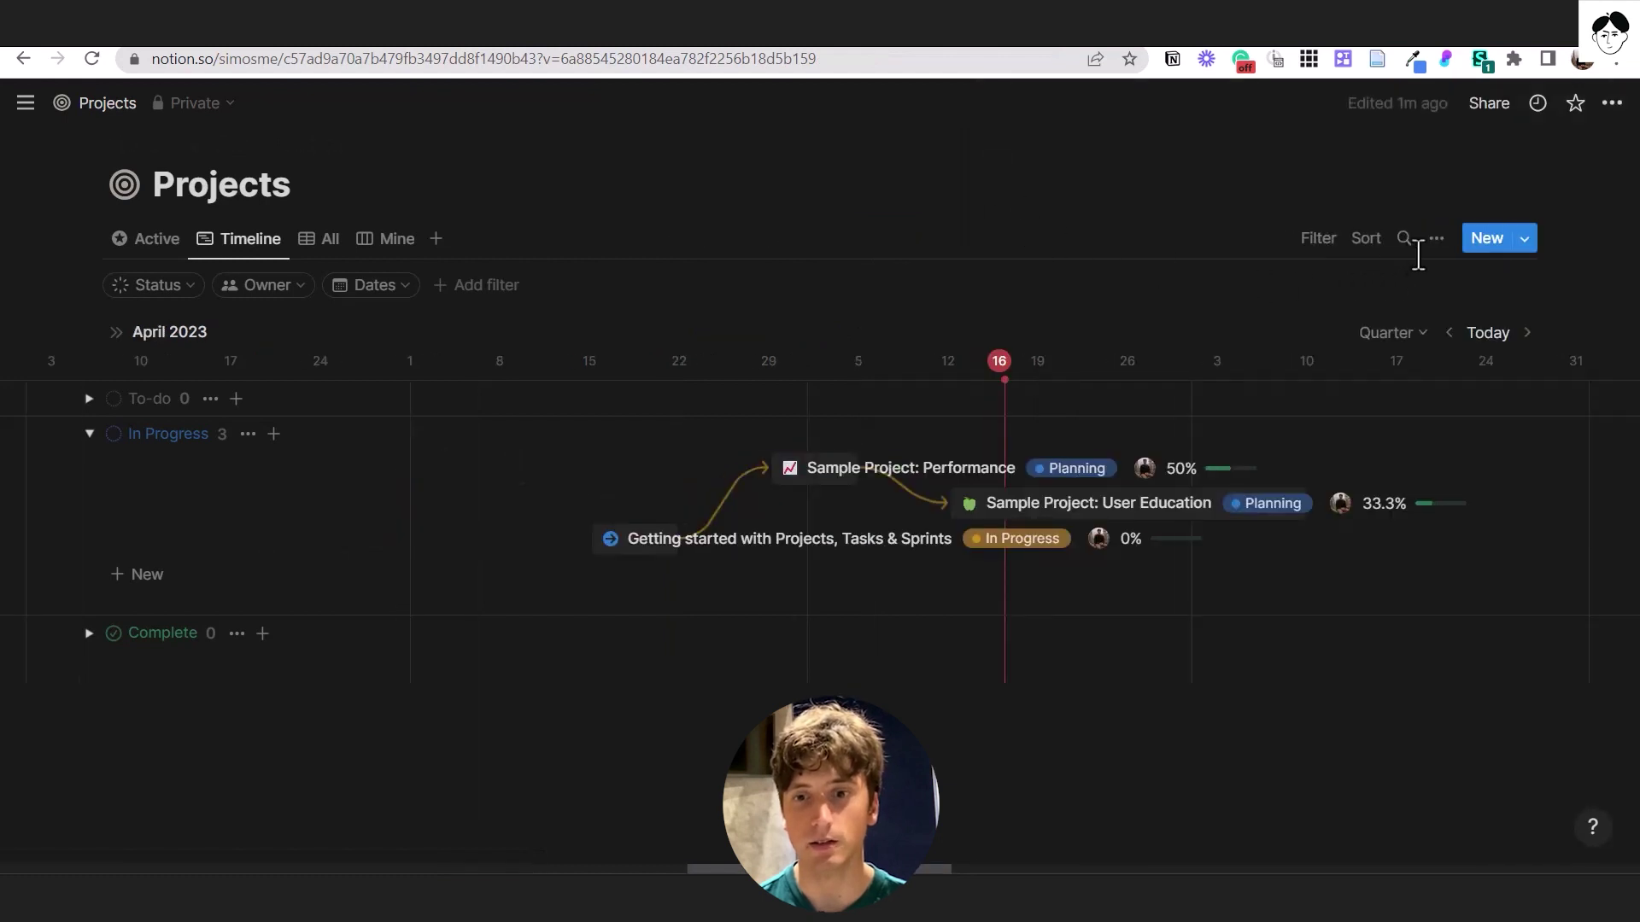
# Revisit the Layout settings, then open Dependencies, which warns dependent dates won't shift automatically.
pyautogui.click(1436, 239)
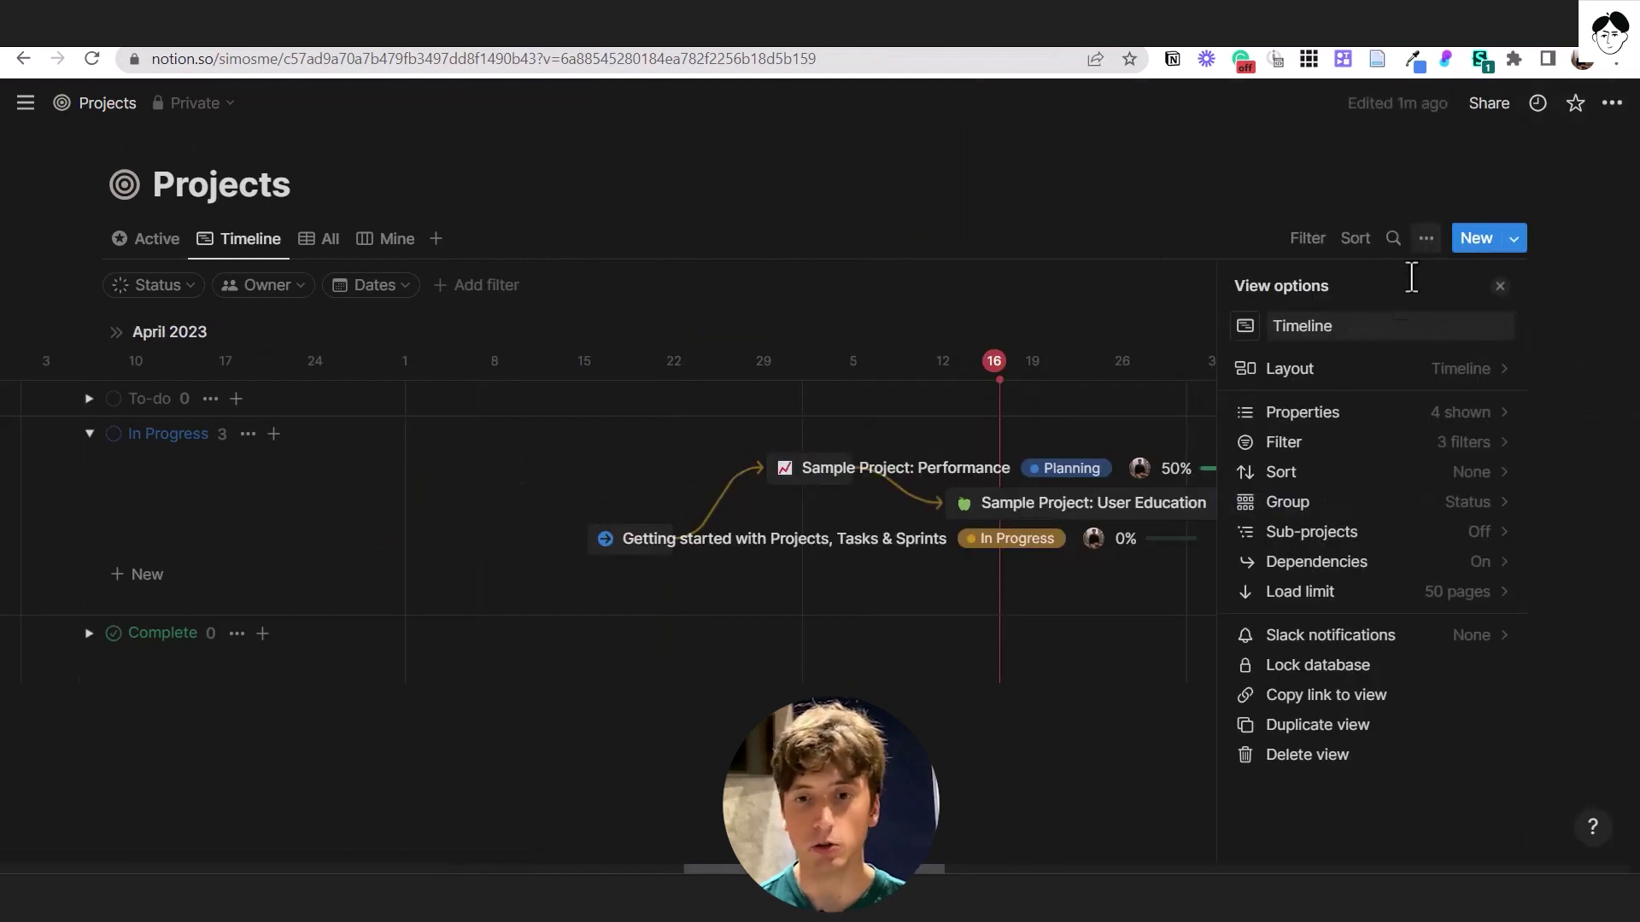
pyautogui.click(1387, 373)
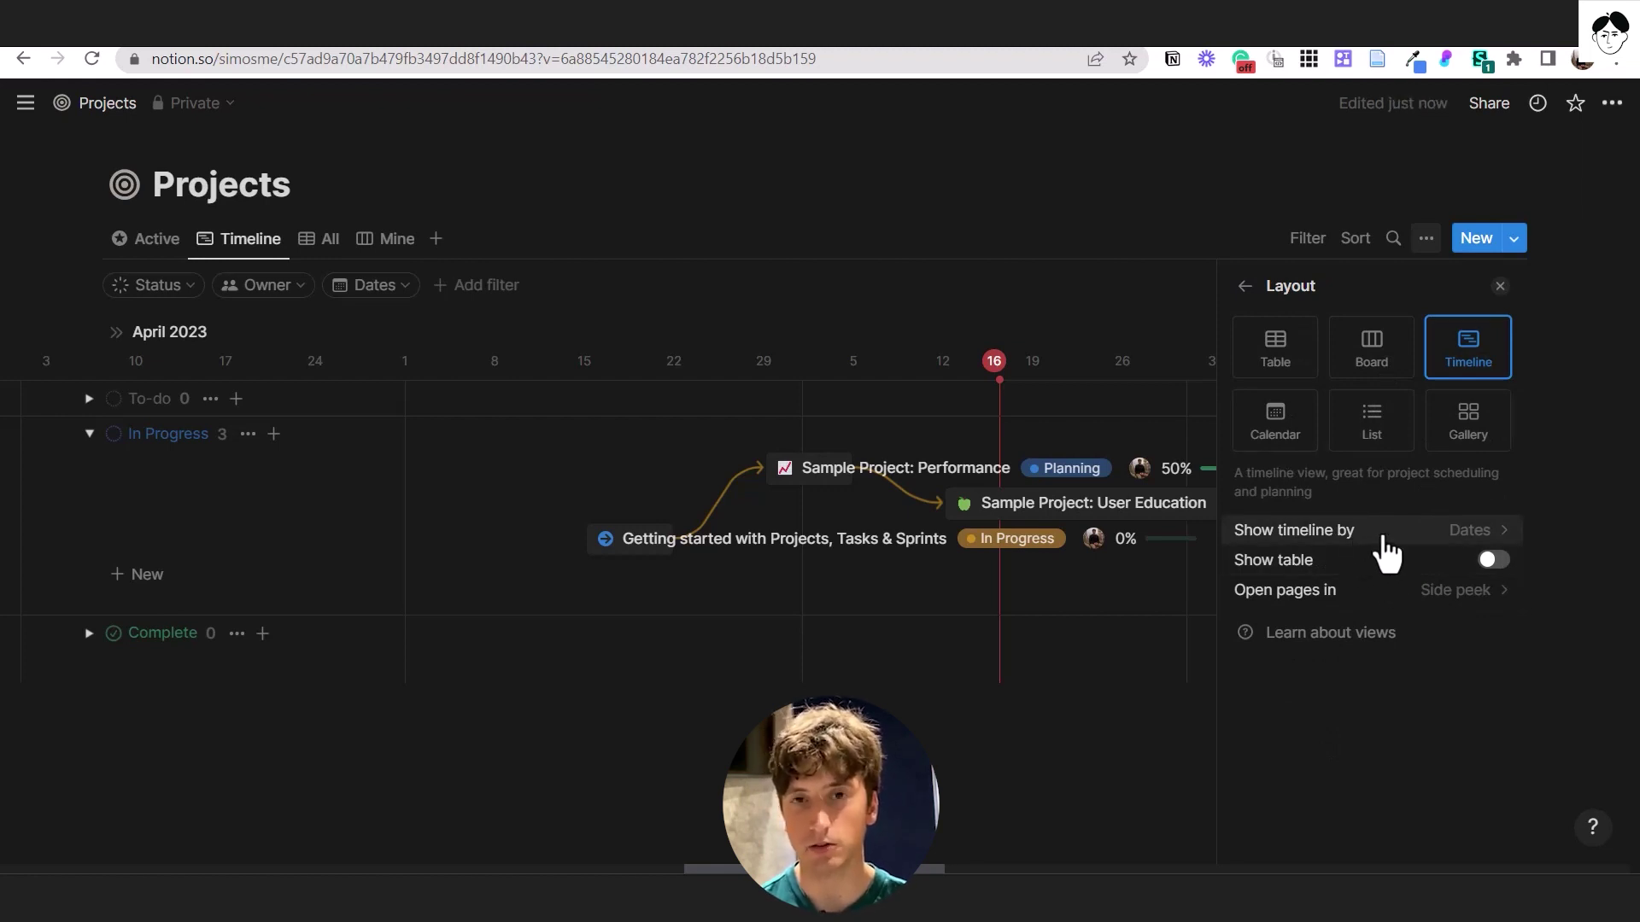
pyautogui.click(1243, 295)
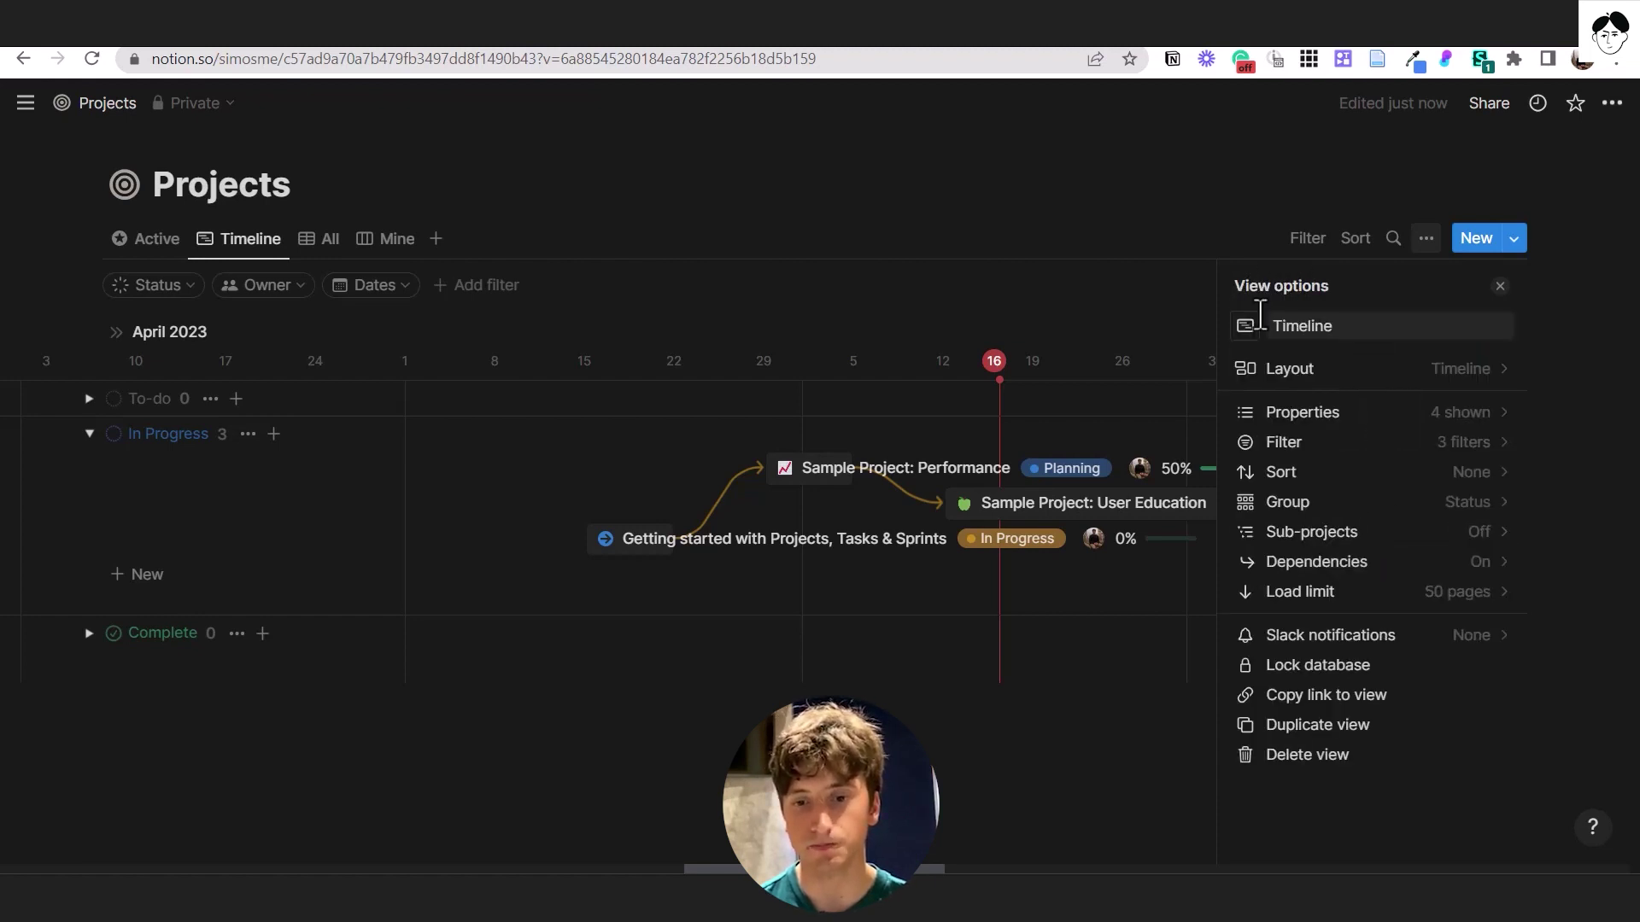
pyautogui.click(1328, 565)
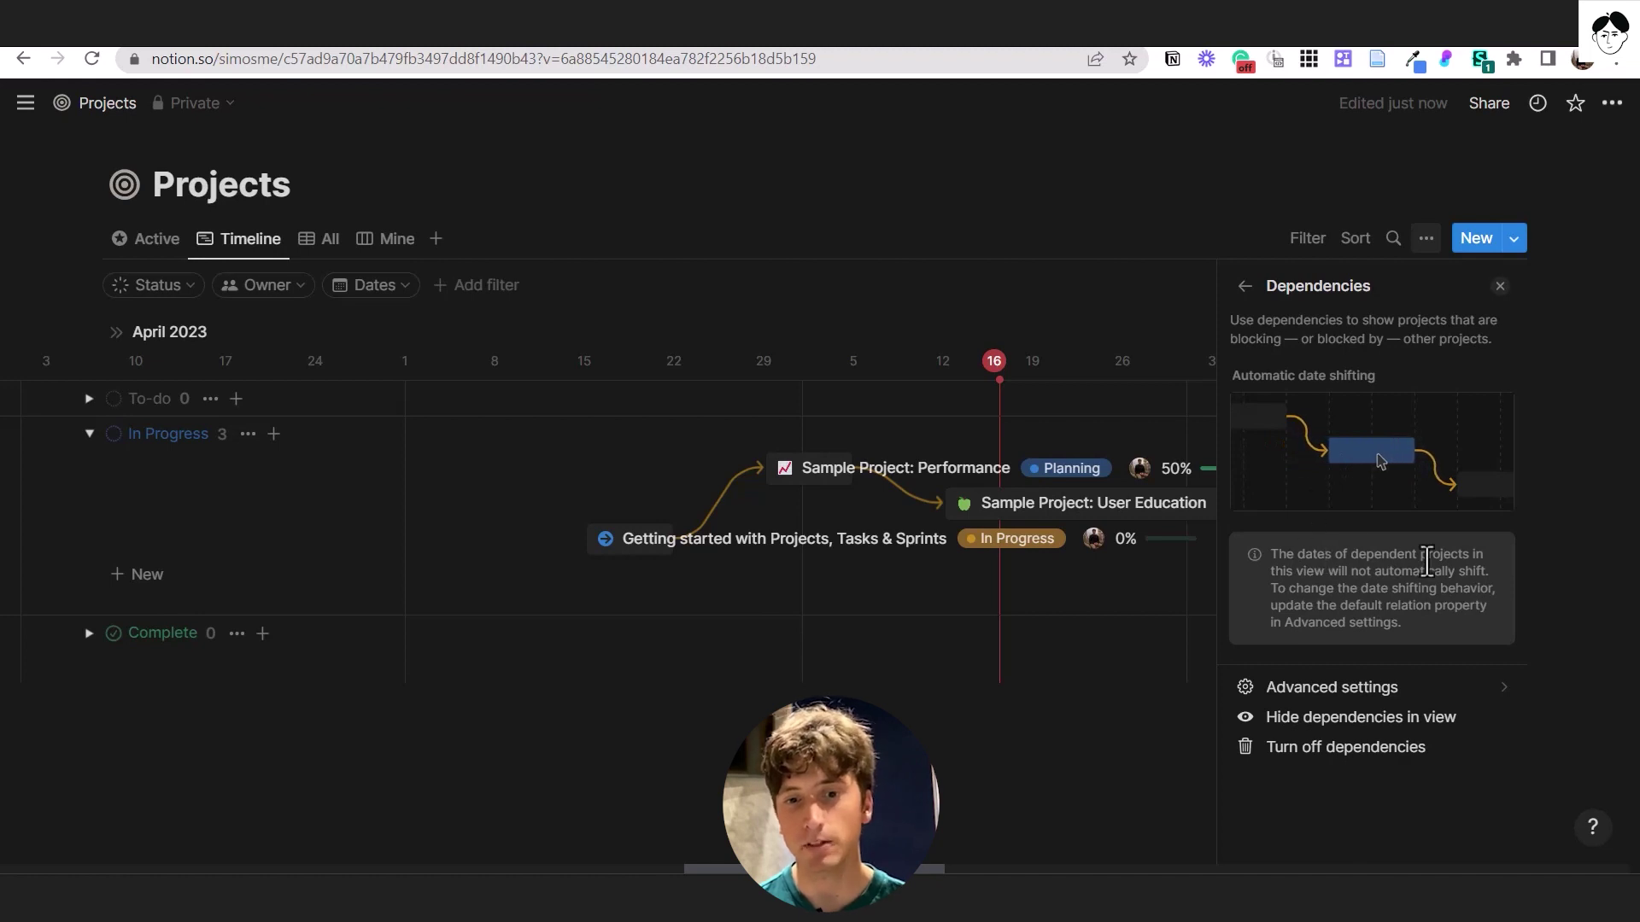
# Reopen Dependencies and reach Advanced settings, where Is Blocking is the dependency relation property.
pyautogui.click(1094, 265)
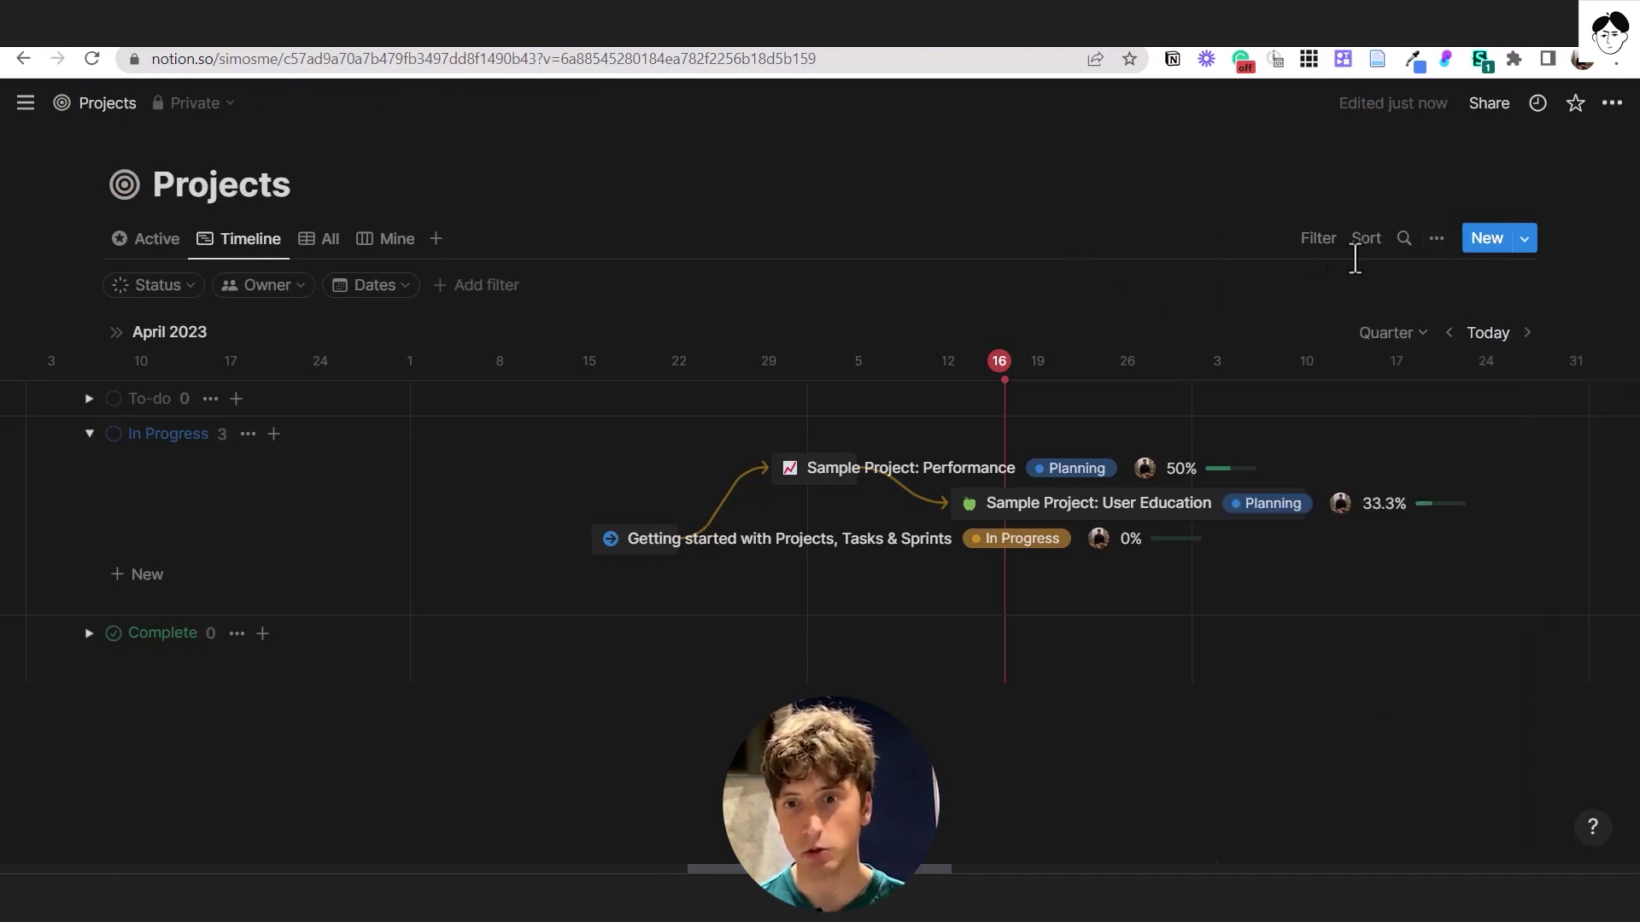
pyautogui.click(1437, 239)
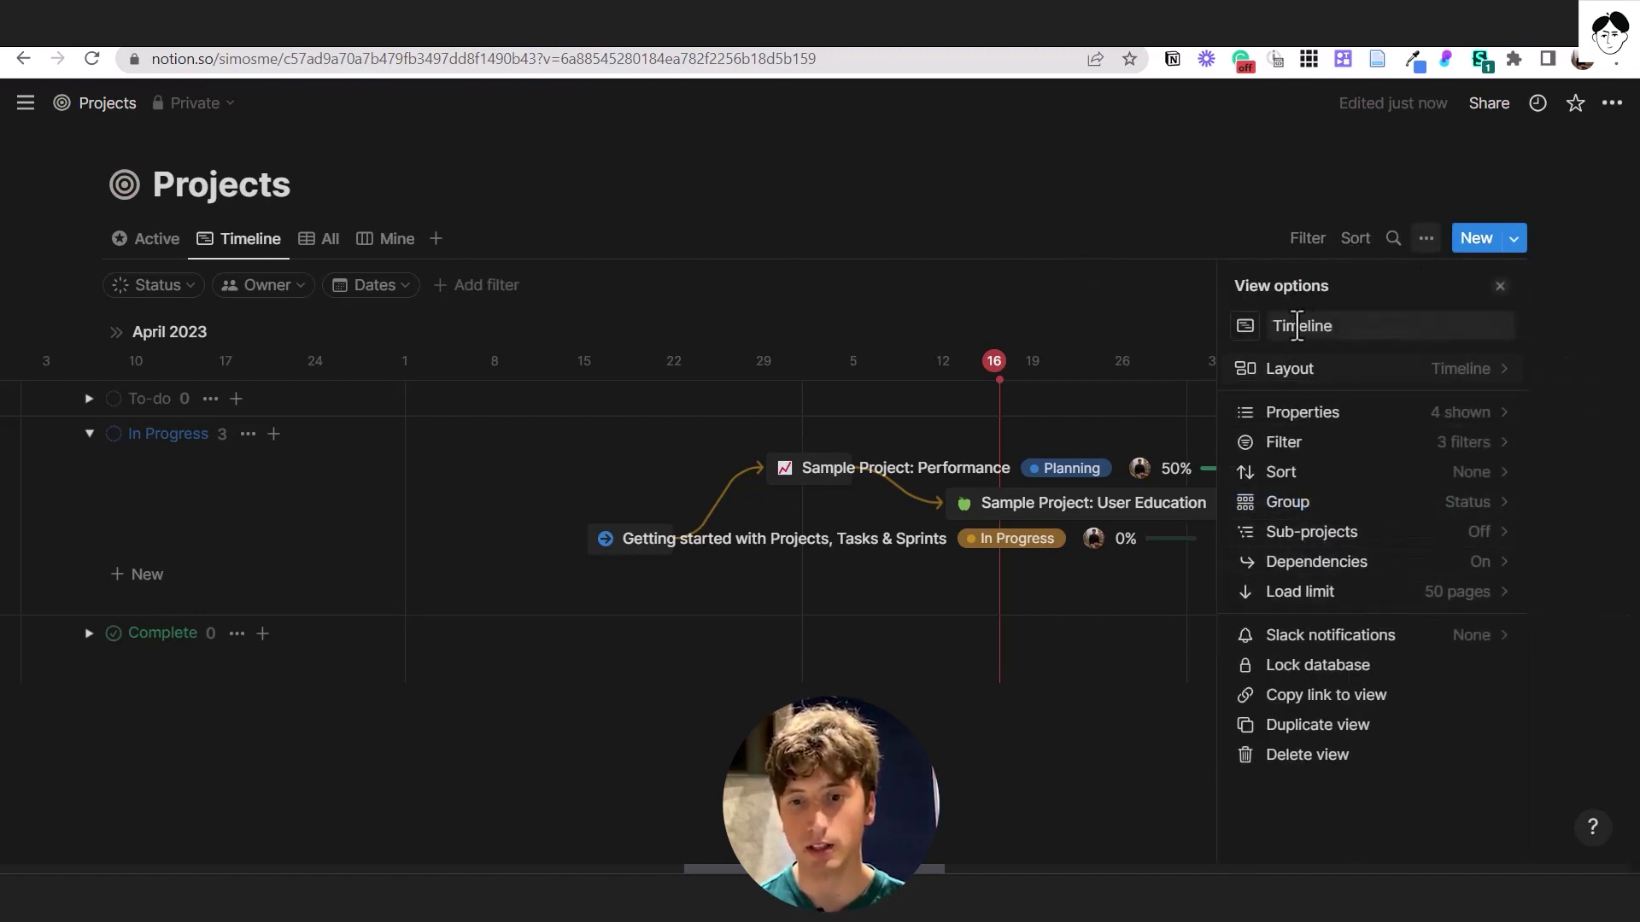
pyautogui.click(1316, 561)
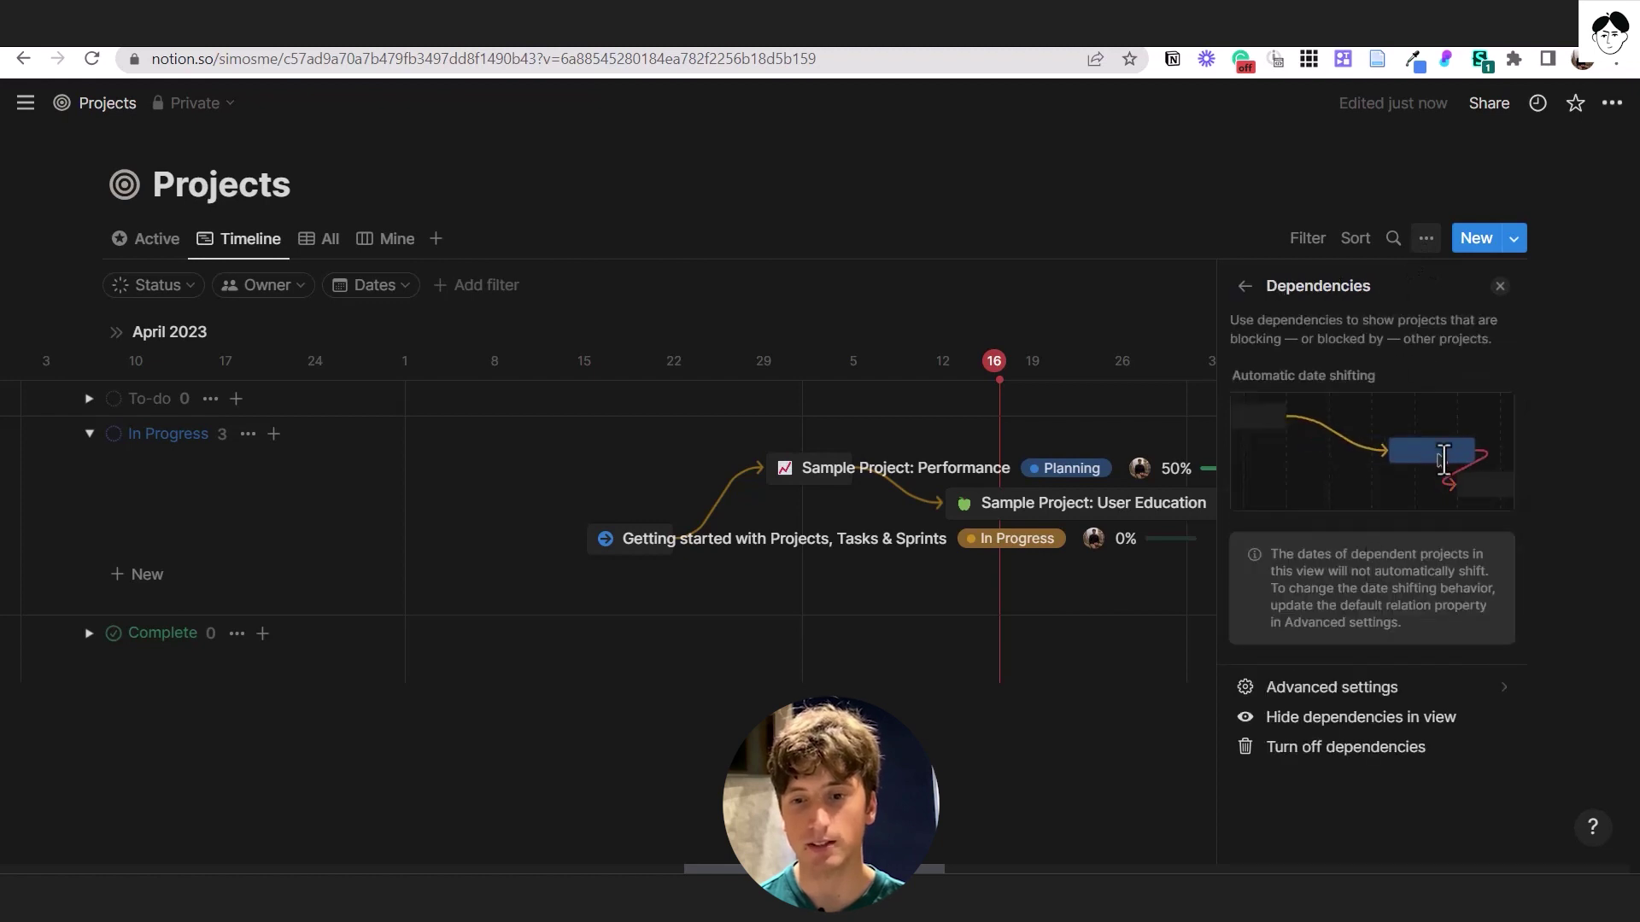
pyautogui.click(1164, 252)
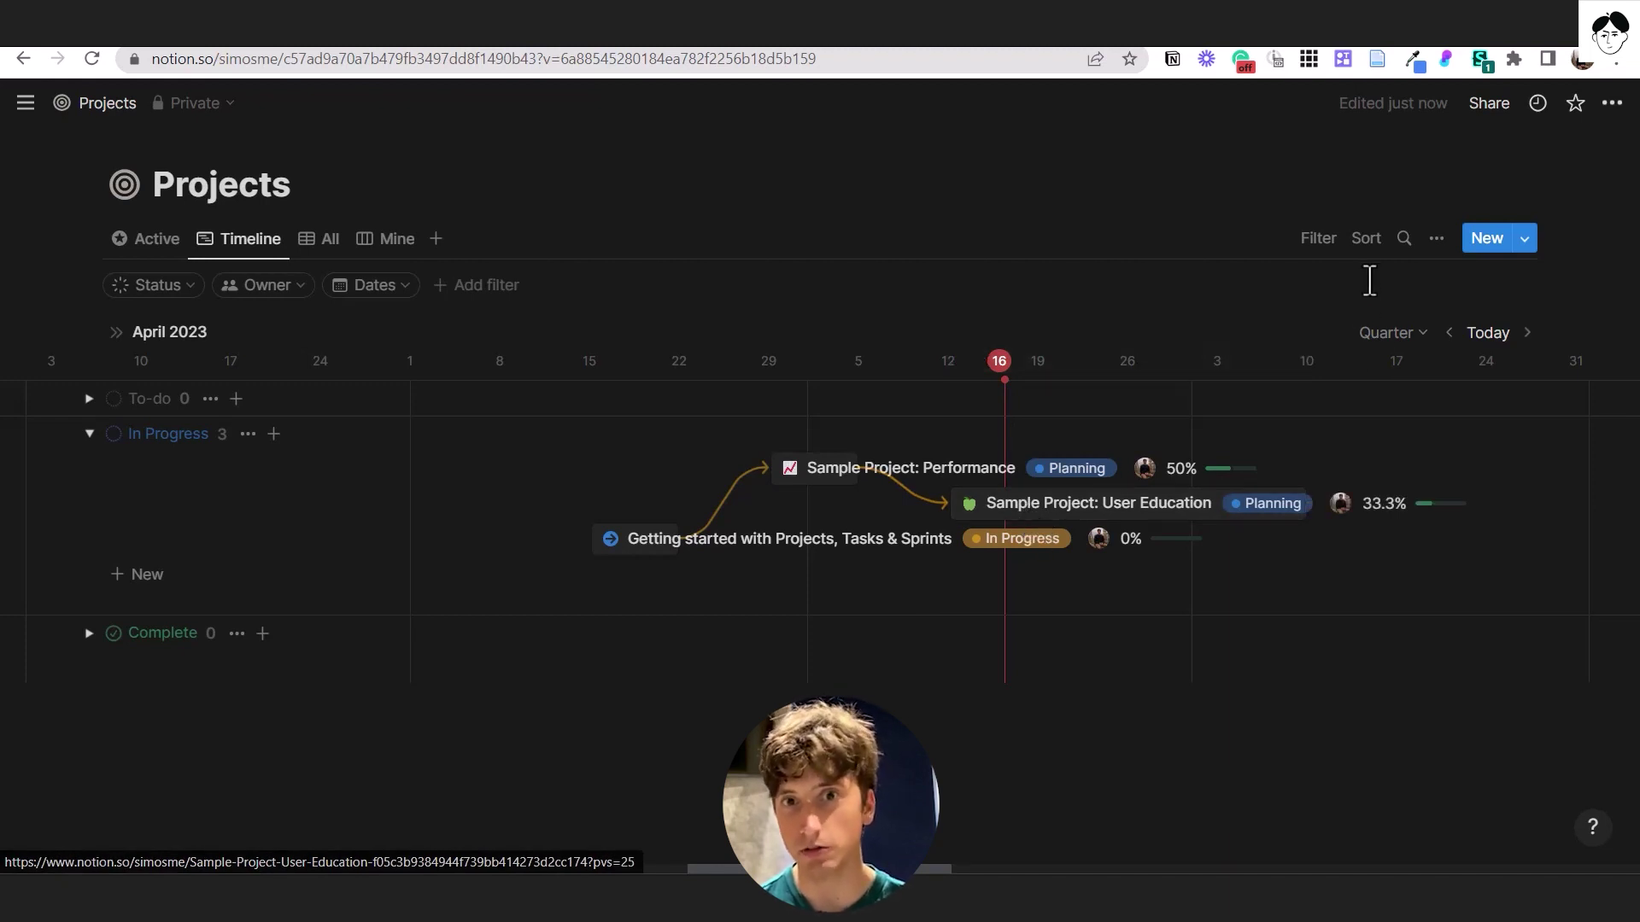
pyautogui.click(1436, 240)
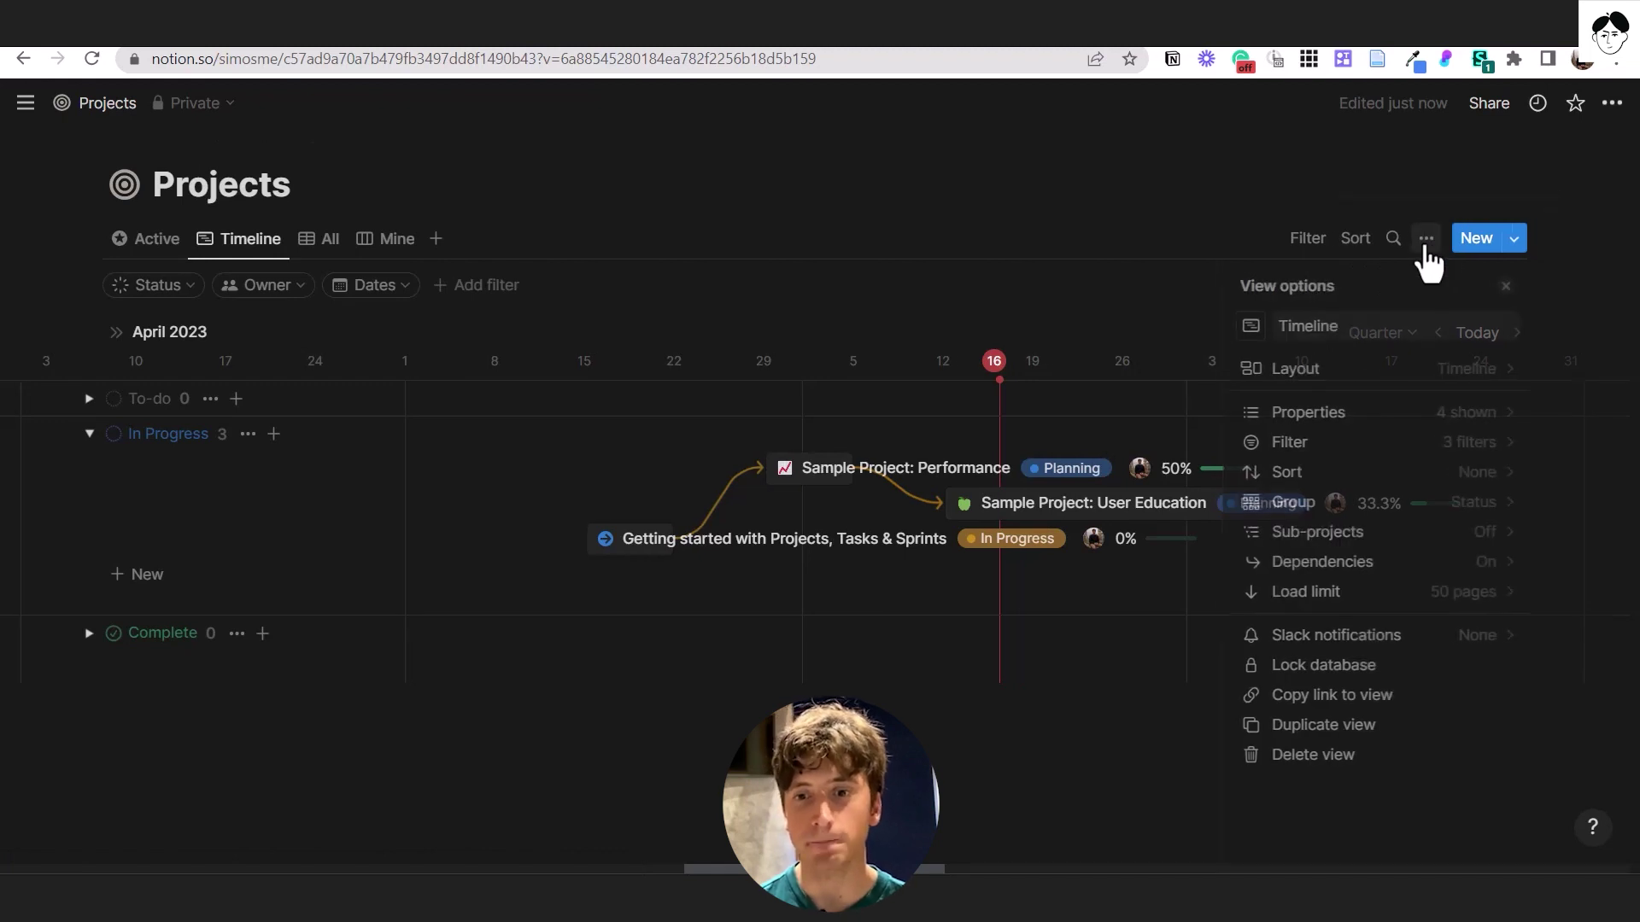
pyautogui.click(1364, 573)
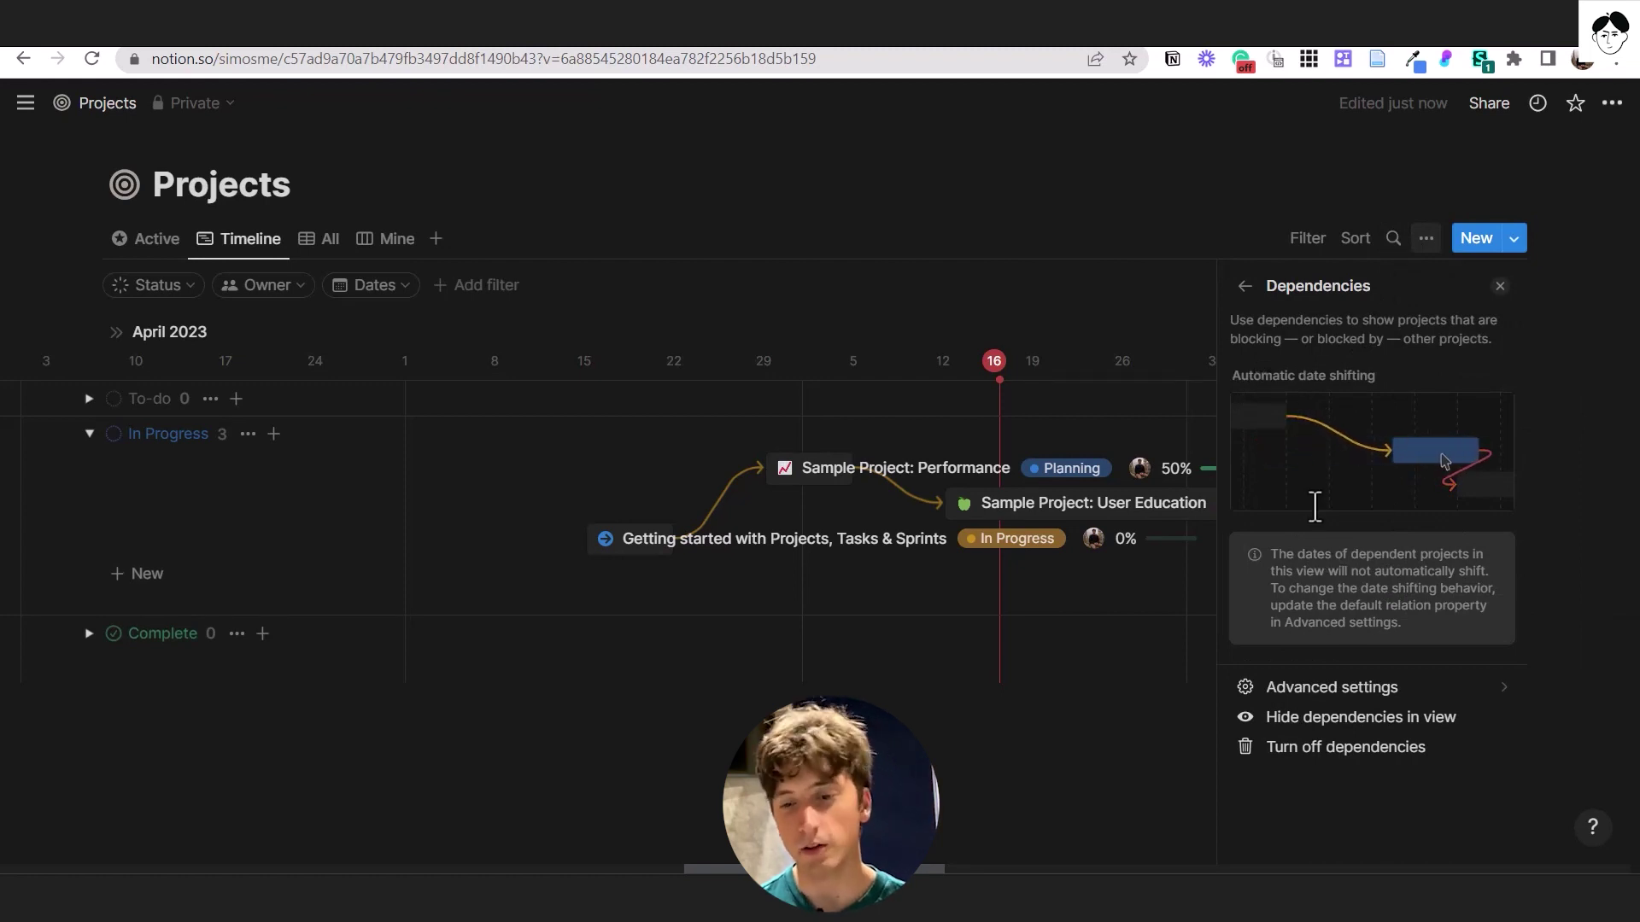
pyautogui.click(1336, 688)
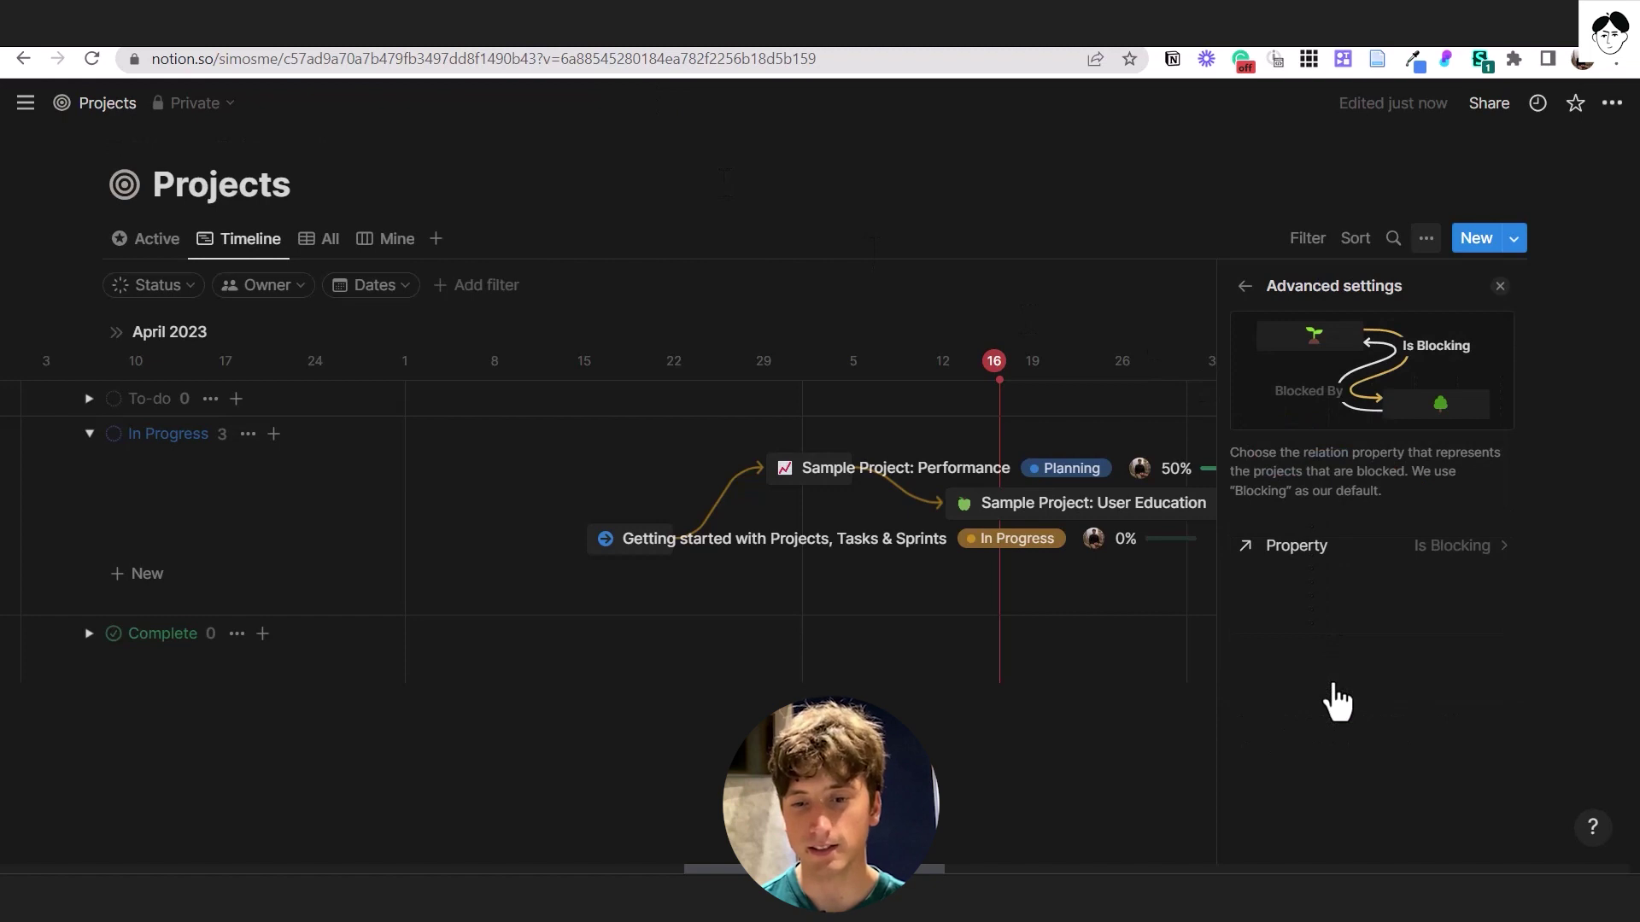
# Review the Is Blocking property choices, then set automatic date shifting to 'Shift only when dates overlap'.
pyautogui.click(1325, 551)
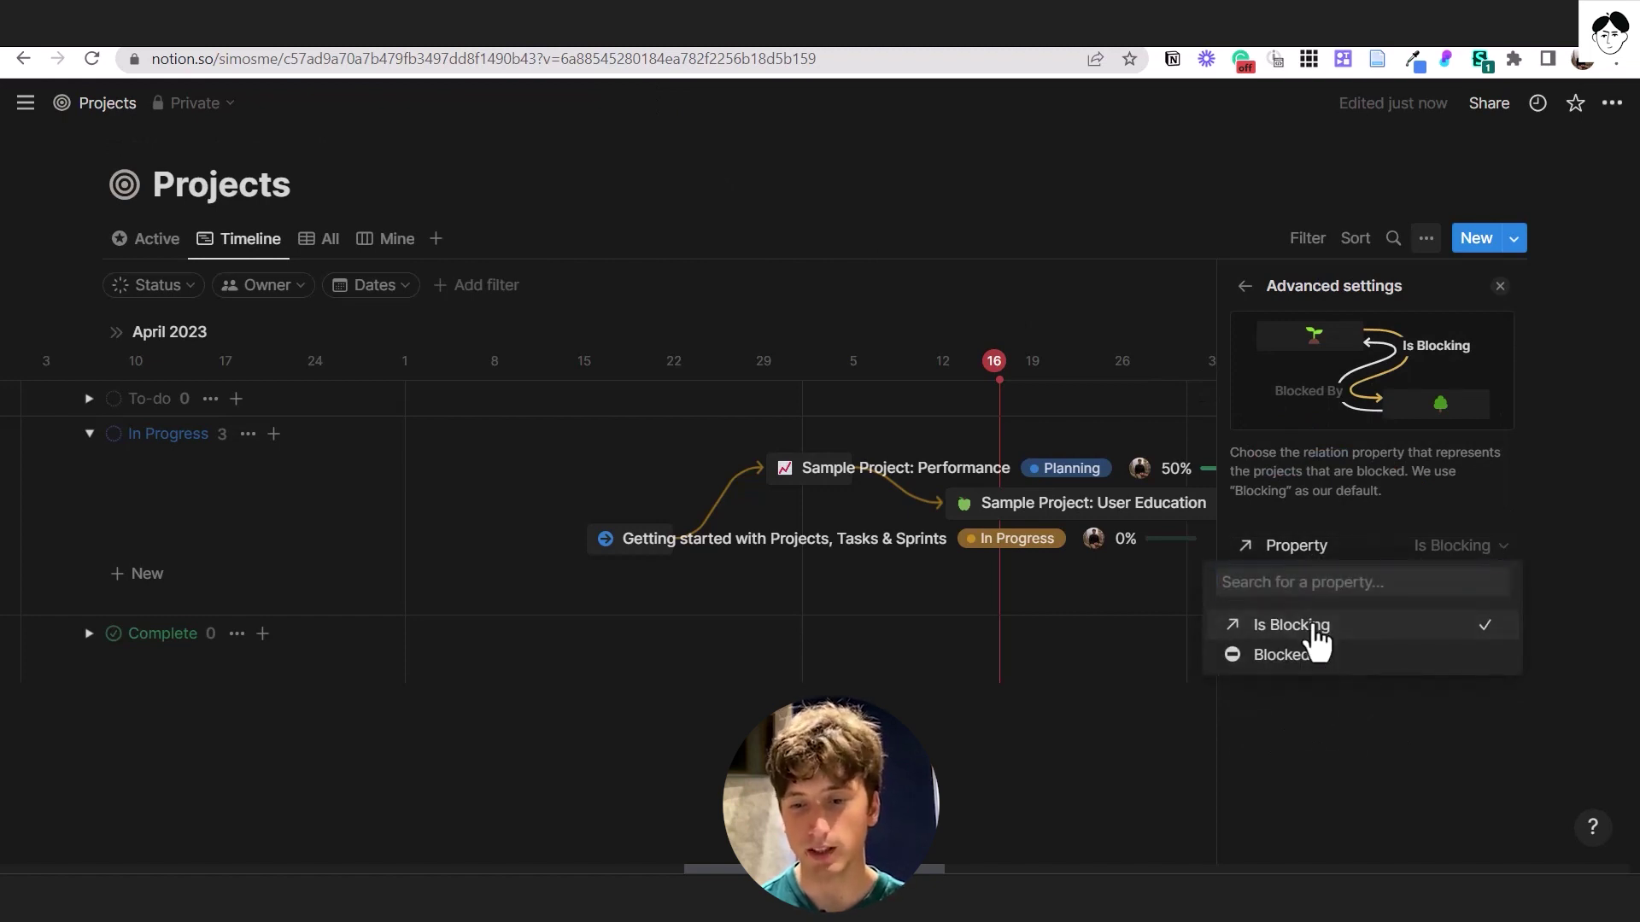
pyautogui.click(1316, 632)
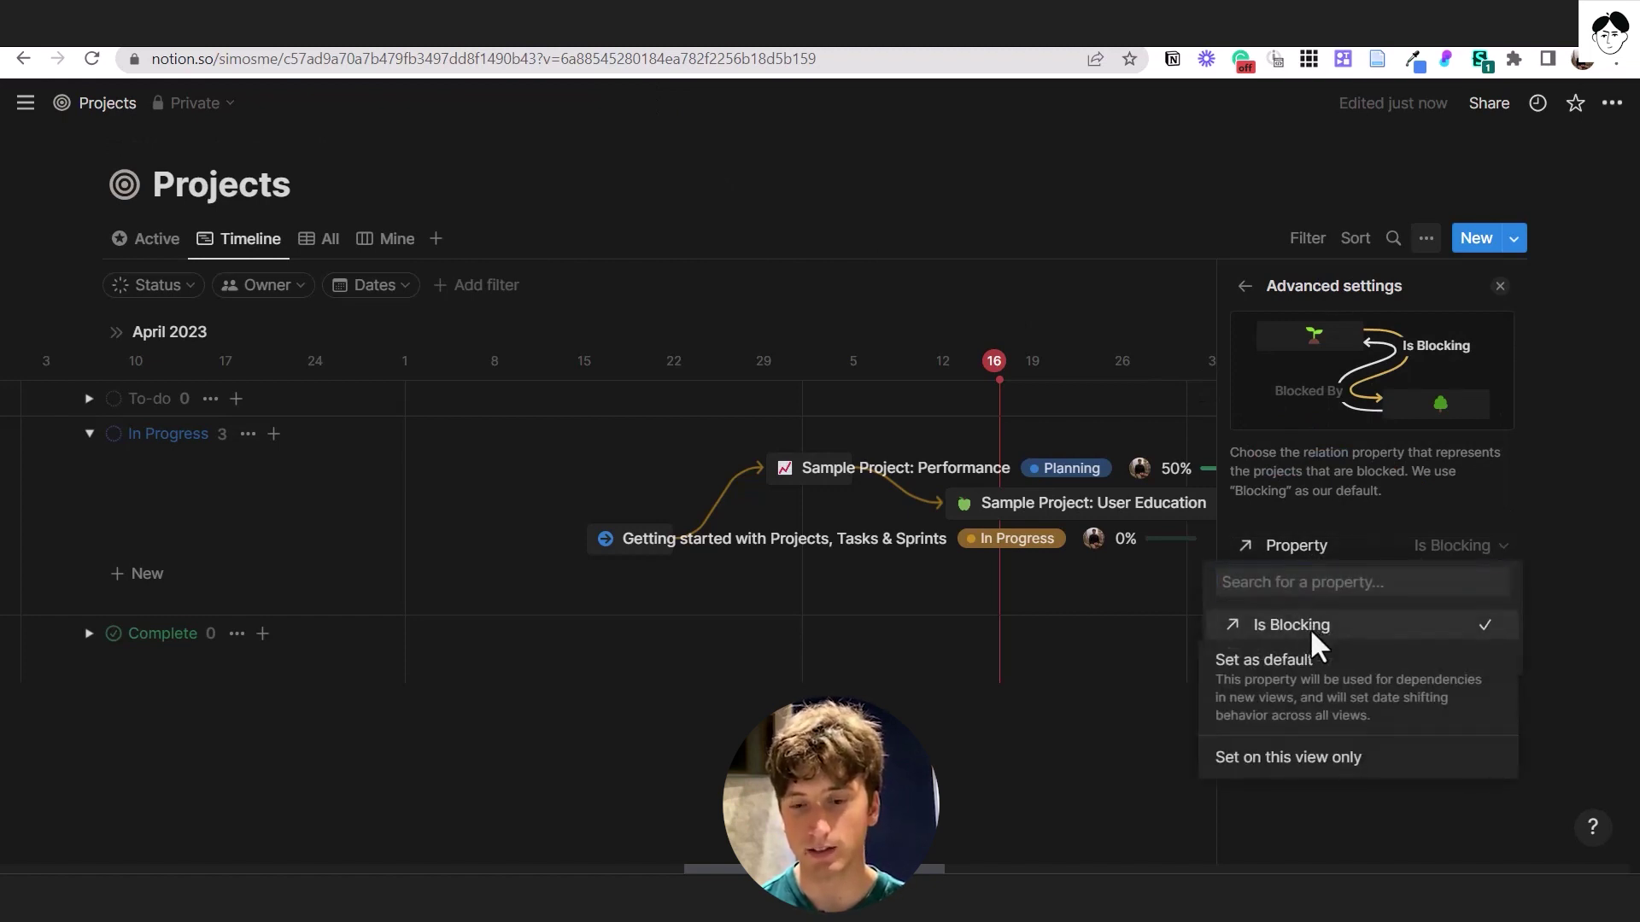
pyautogui.click(1304, 683)
pyautogui.click(1247, 290)
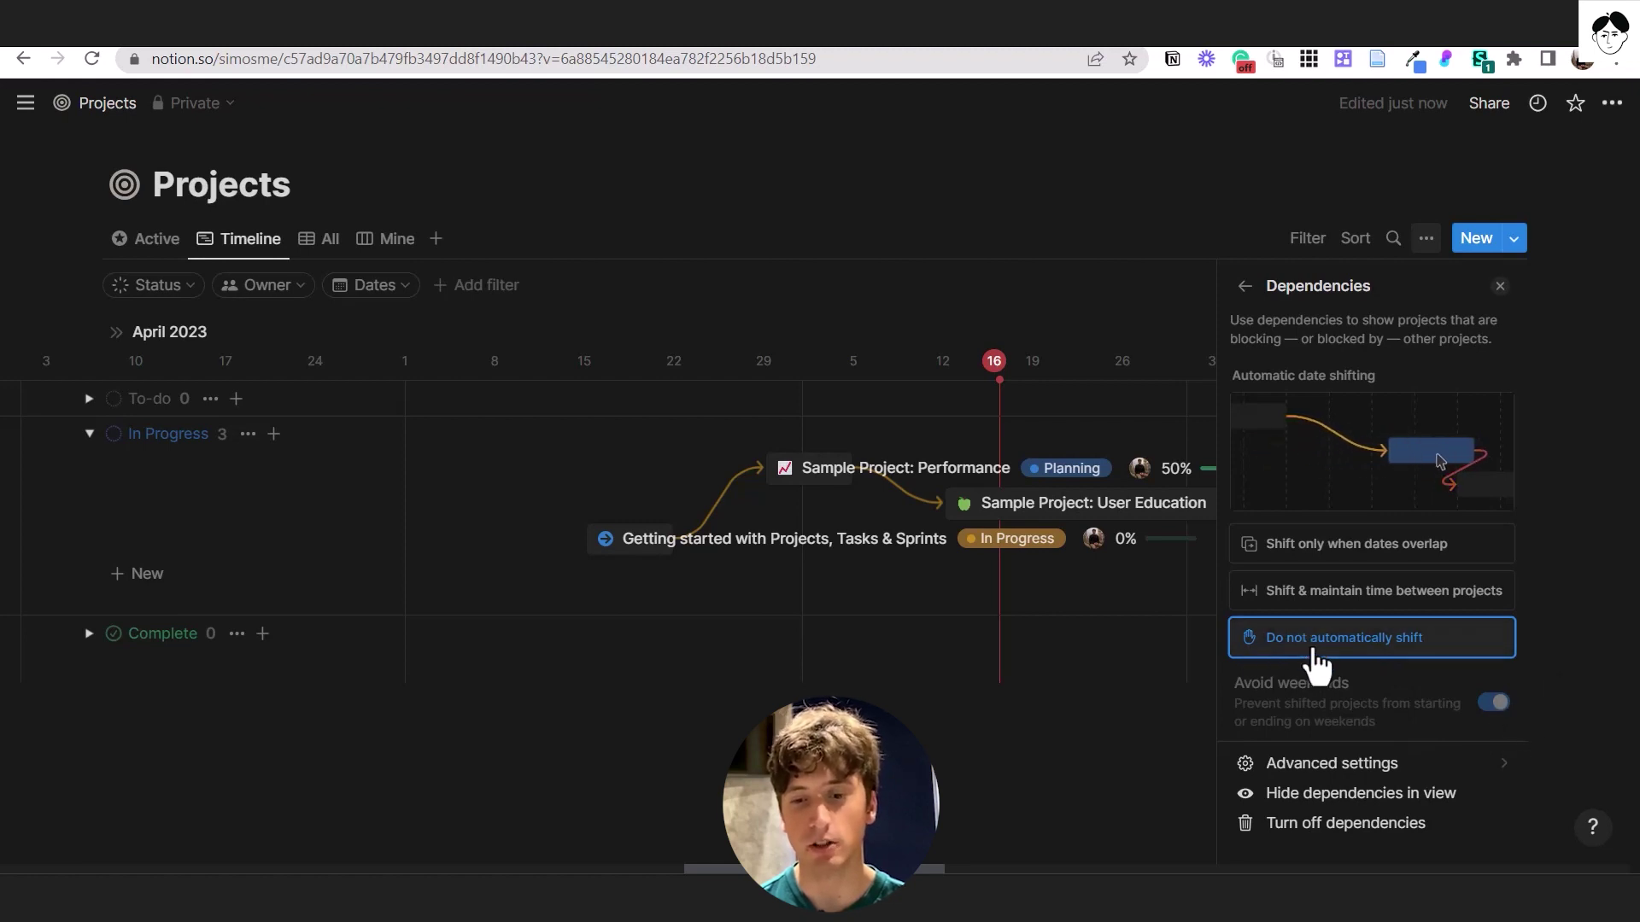
pyautogui.click(1302, 557)
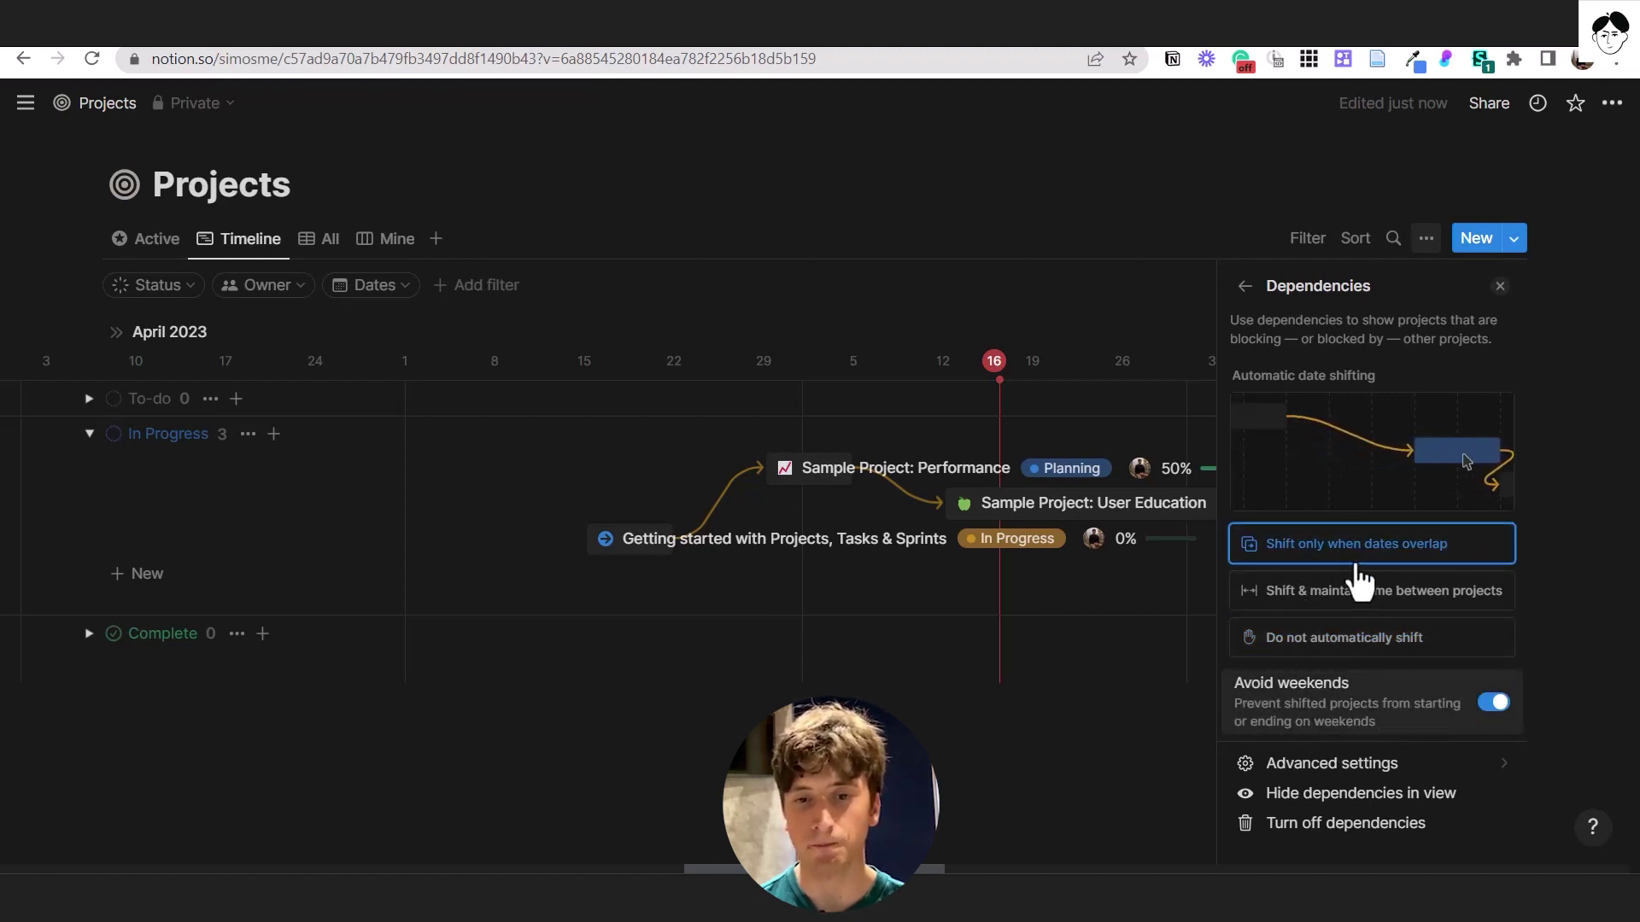
# Drag Getting started later and move Performance to Jun 7 – 13, shifting User Education too.
pyautogui.click(1182, 253)
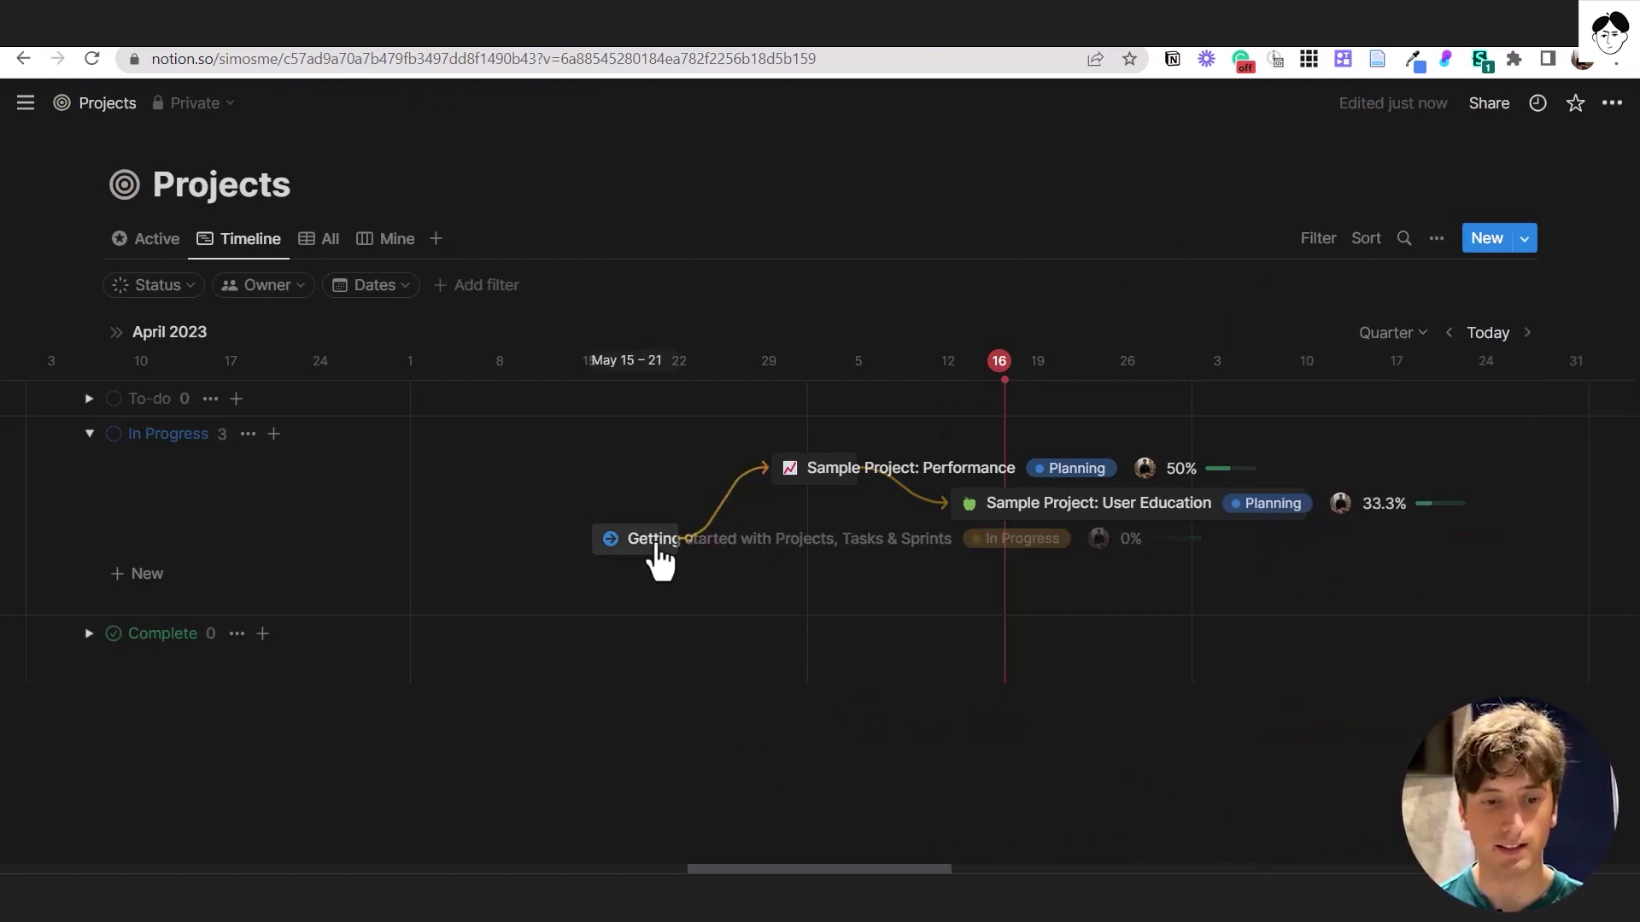
pyautogui.moveTo(639, 540); pyautogui.dragTo(780, 693)
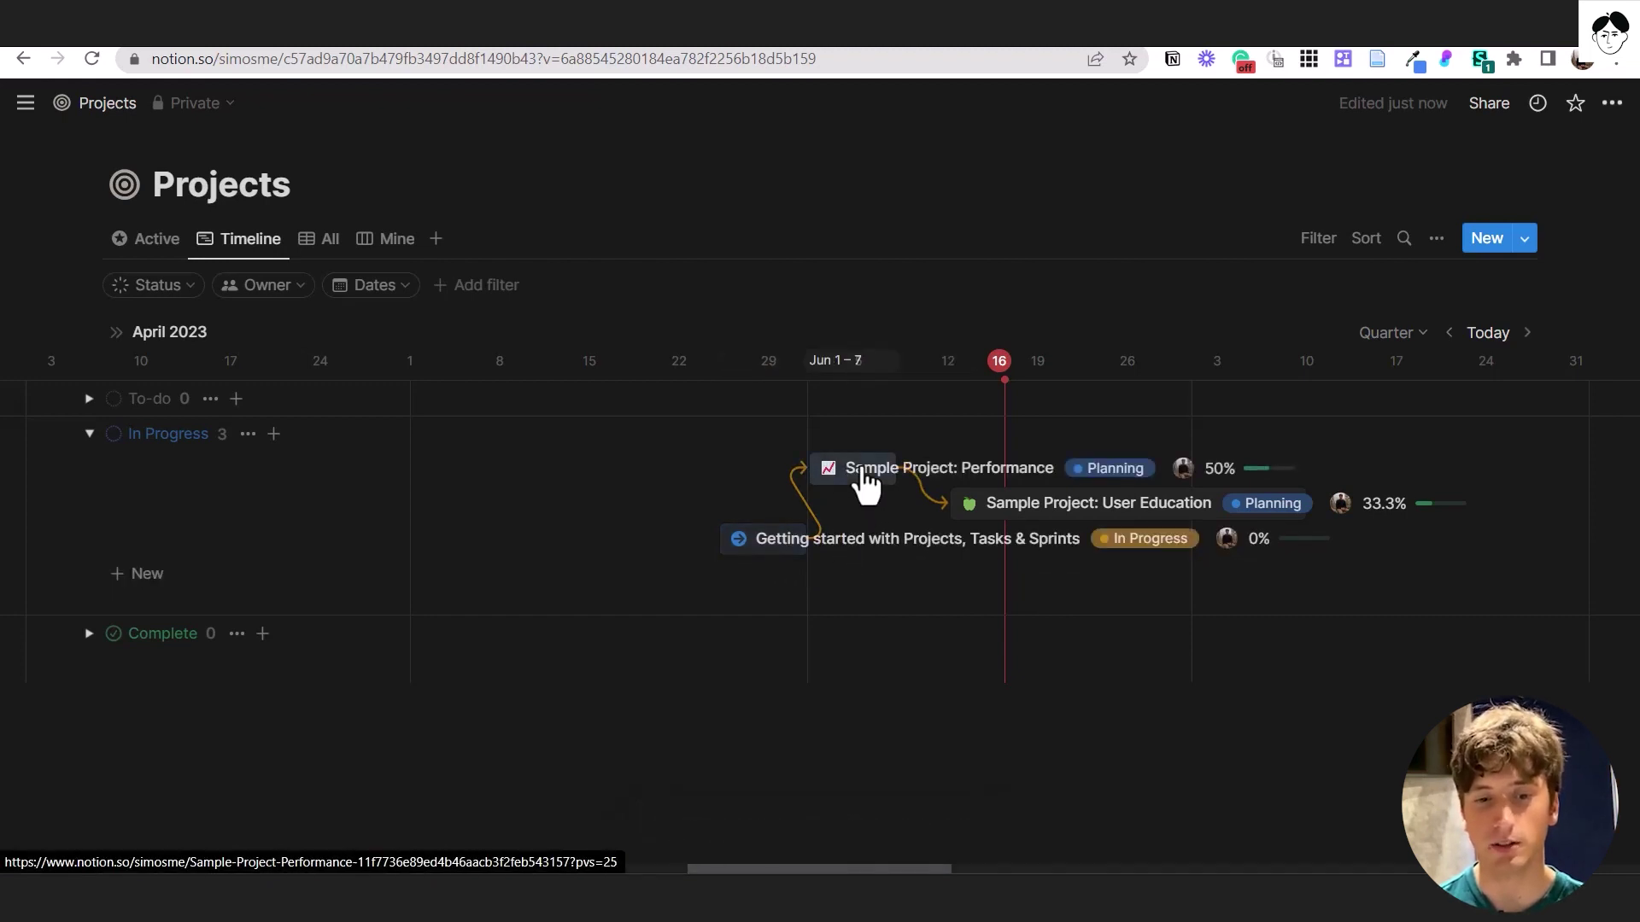
pyautogui.moveTo(865, 472); pyautogui.dragTo(936, 459)
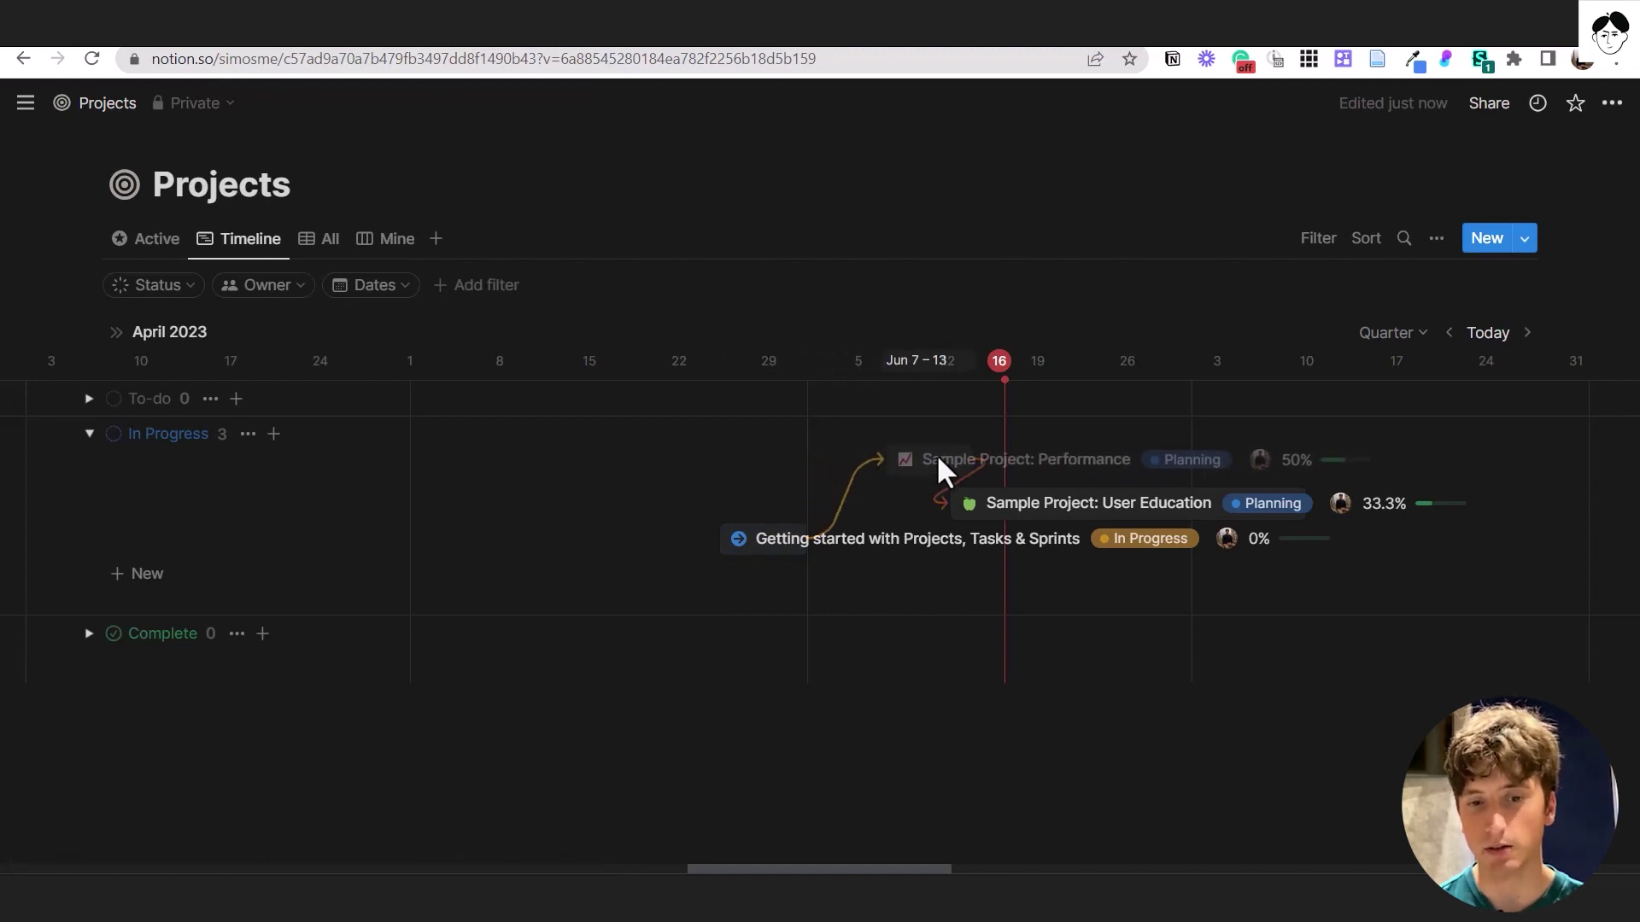
pyautogui.moveTo(938, 459); pyautogui.dragTo(937, 458)
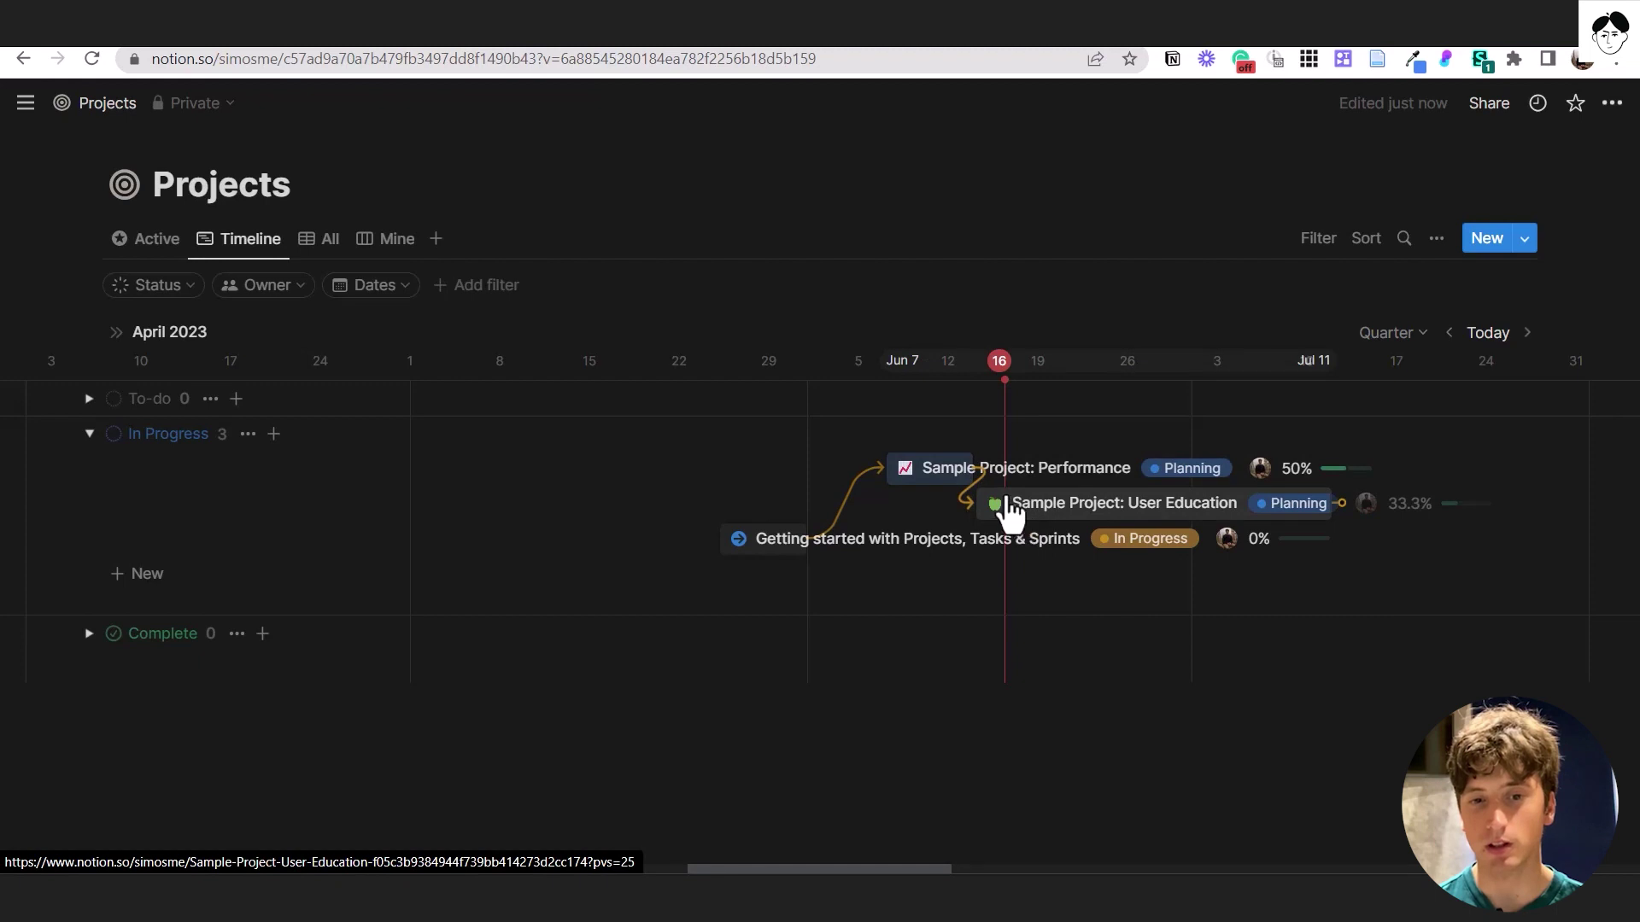
pyautogui.click(948, 478)
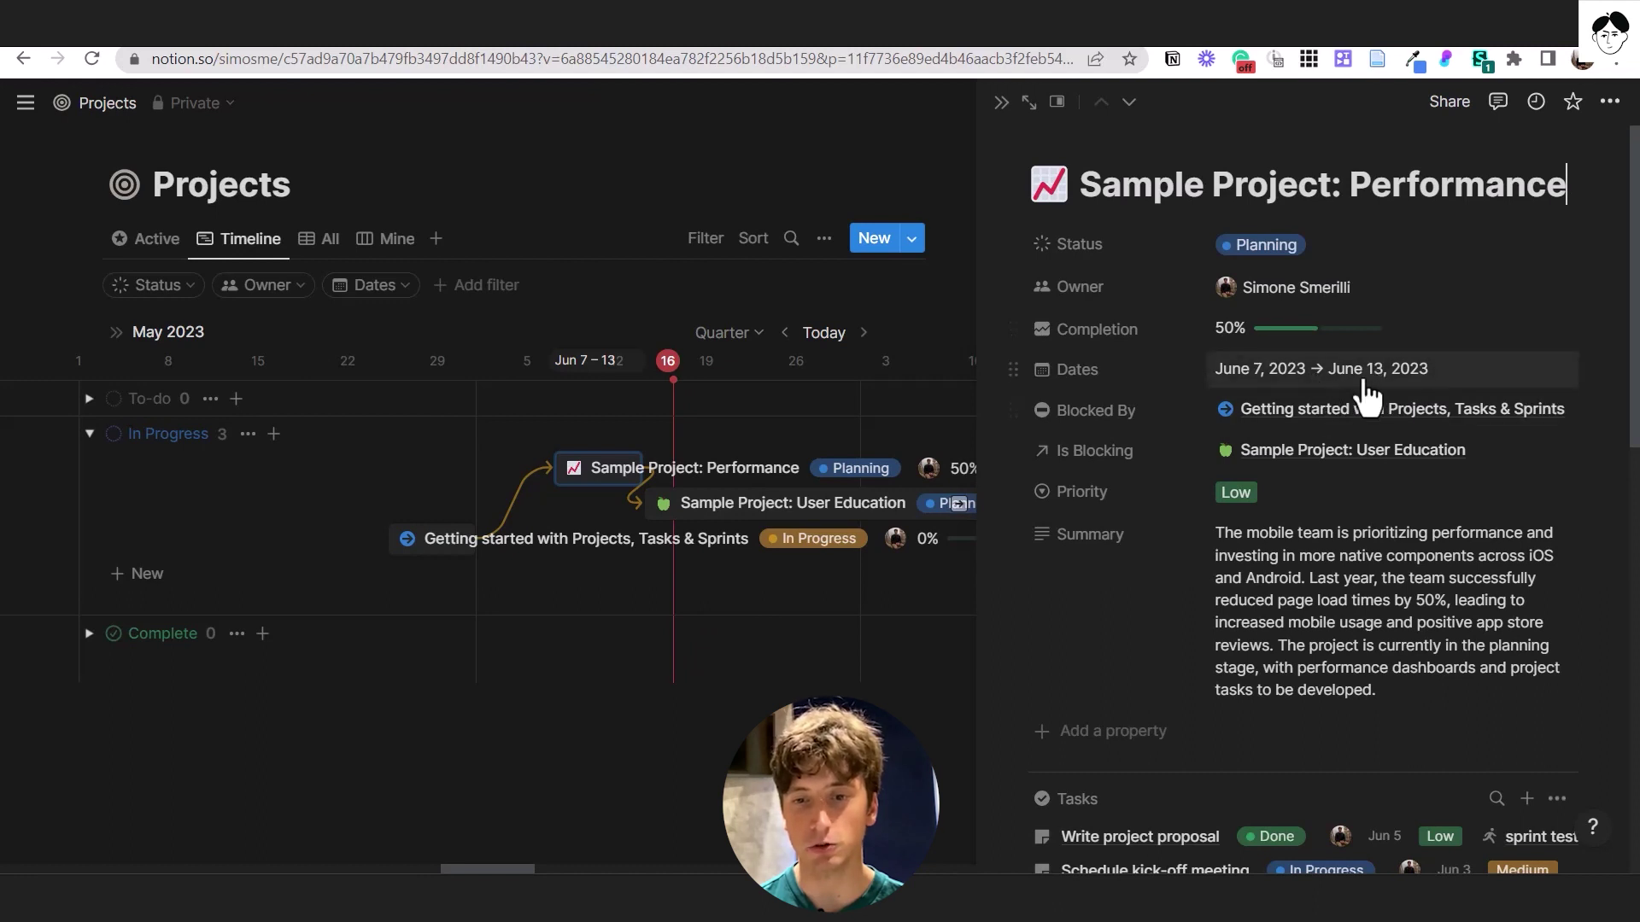
pyautogui.click(999, 102)
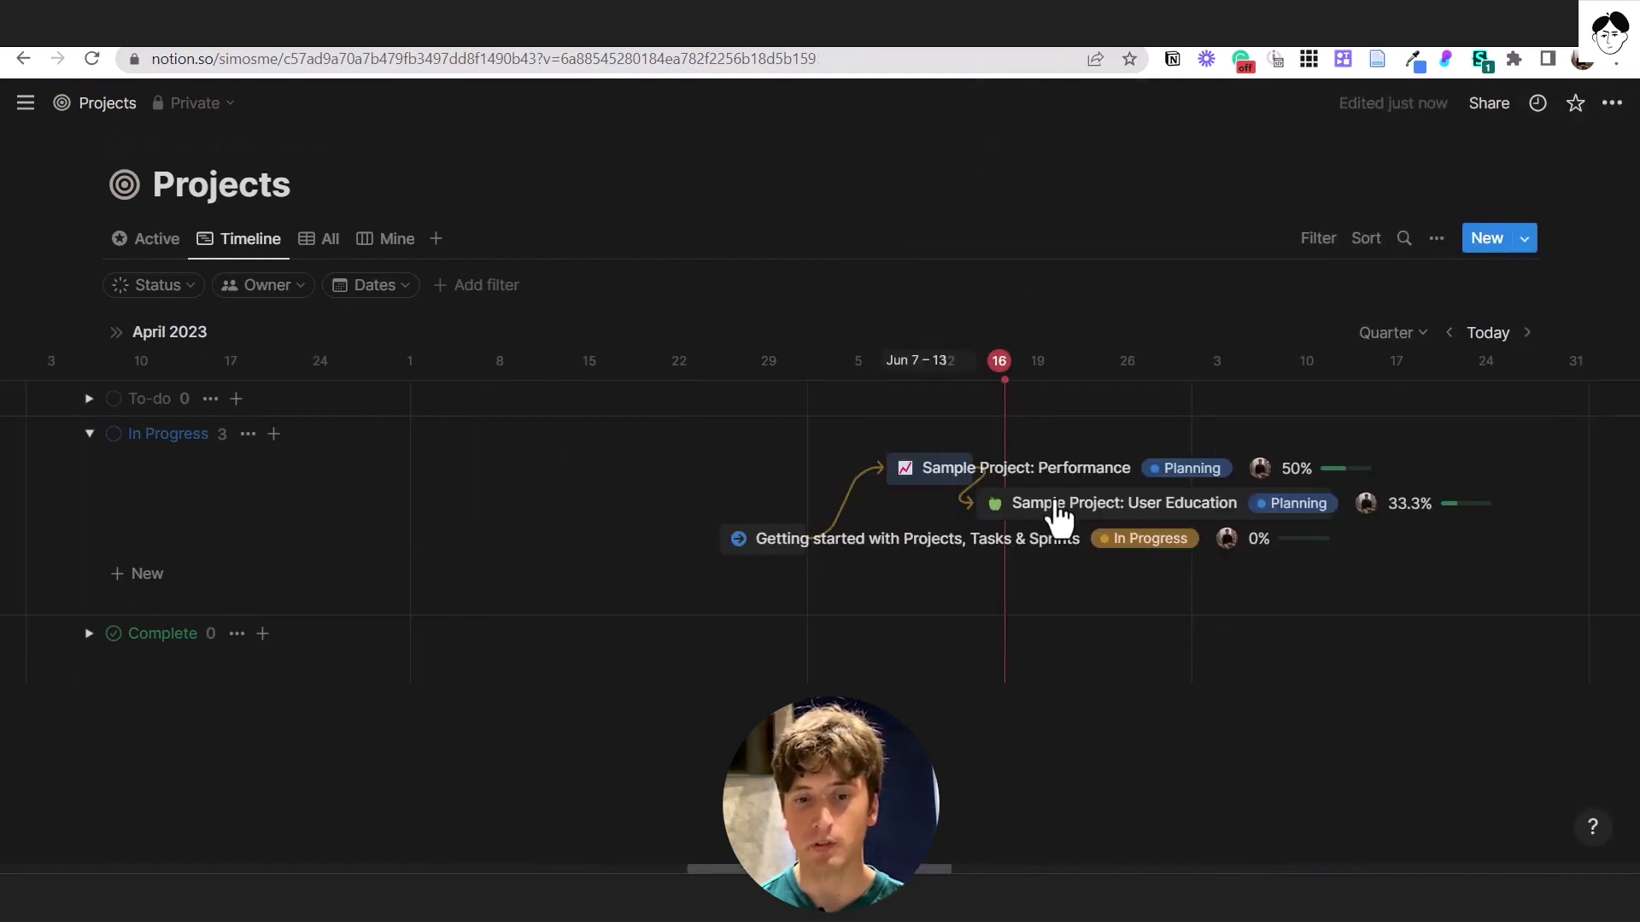
pyautogui.click(1059, 511)
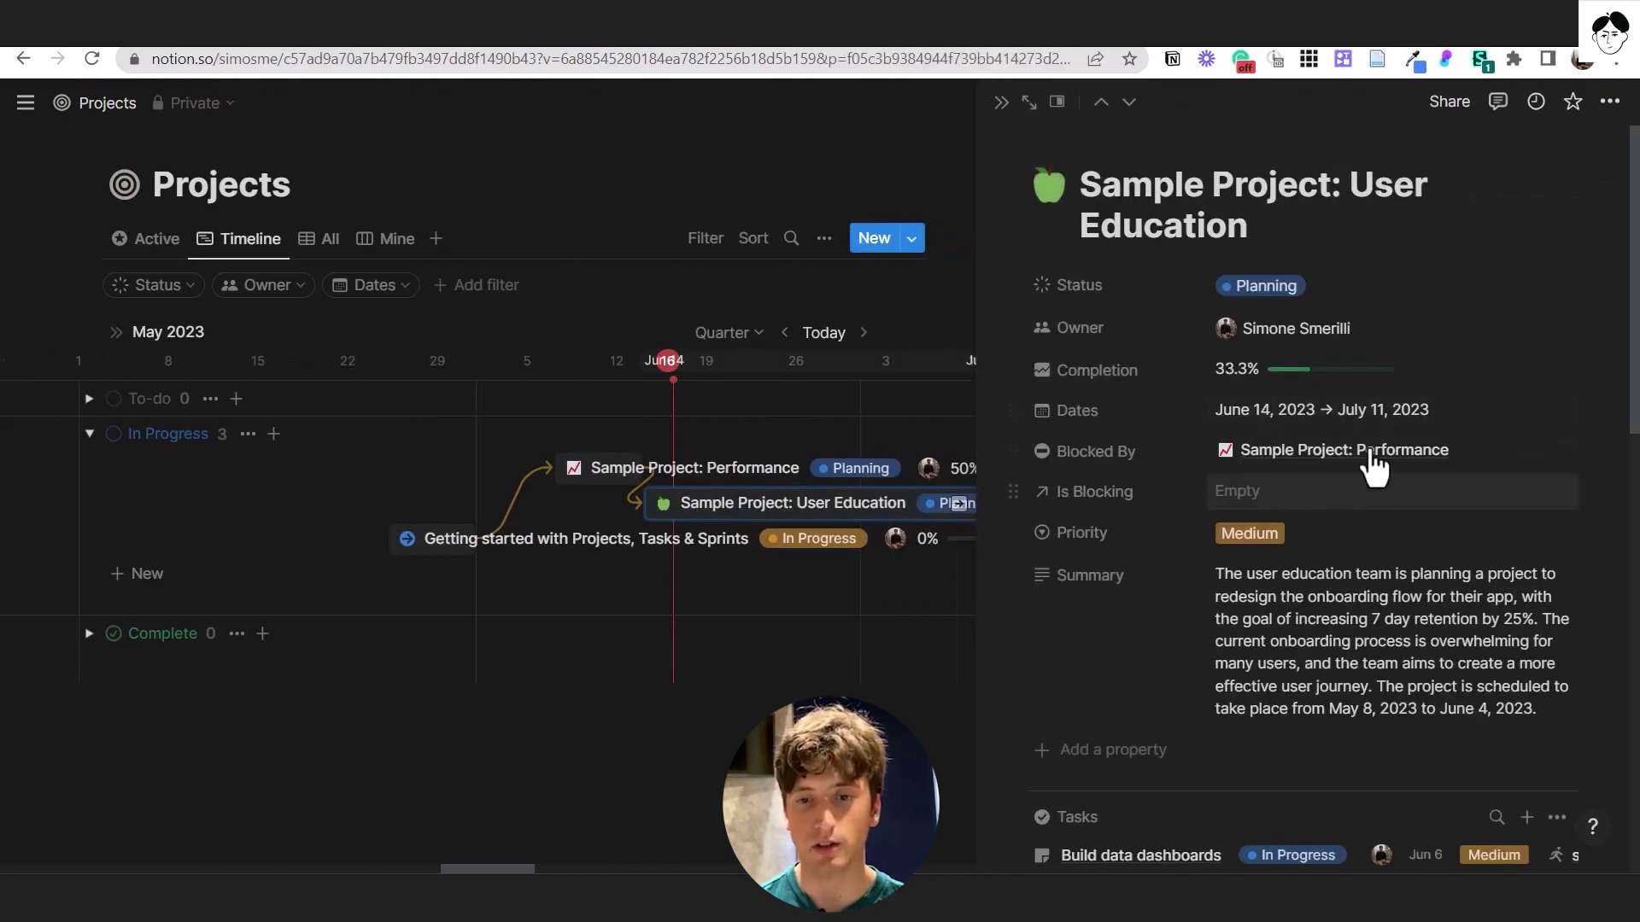
pyautogui.click(1260, 423)
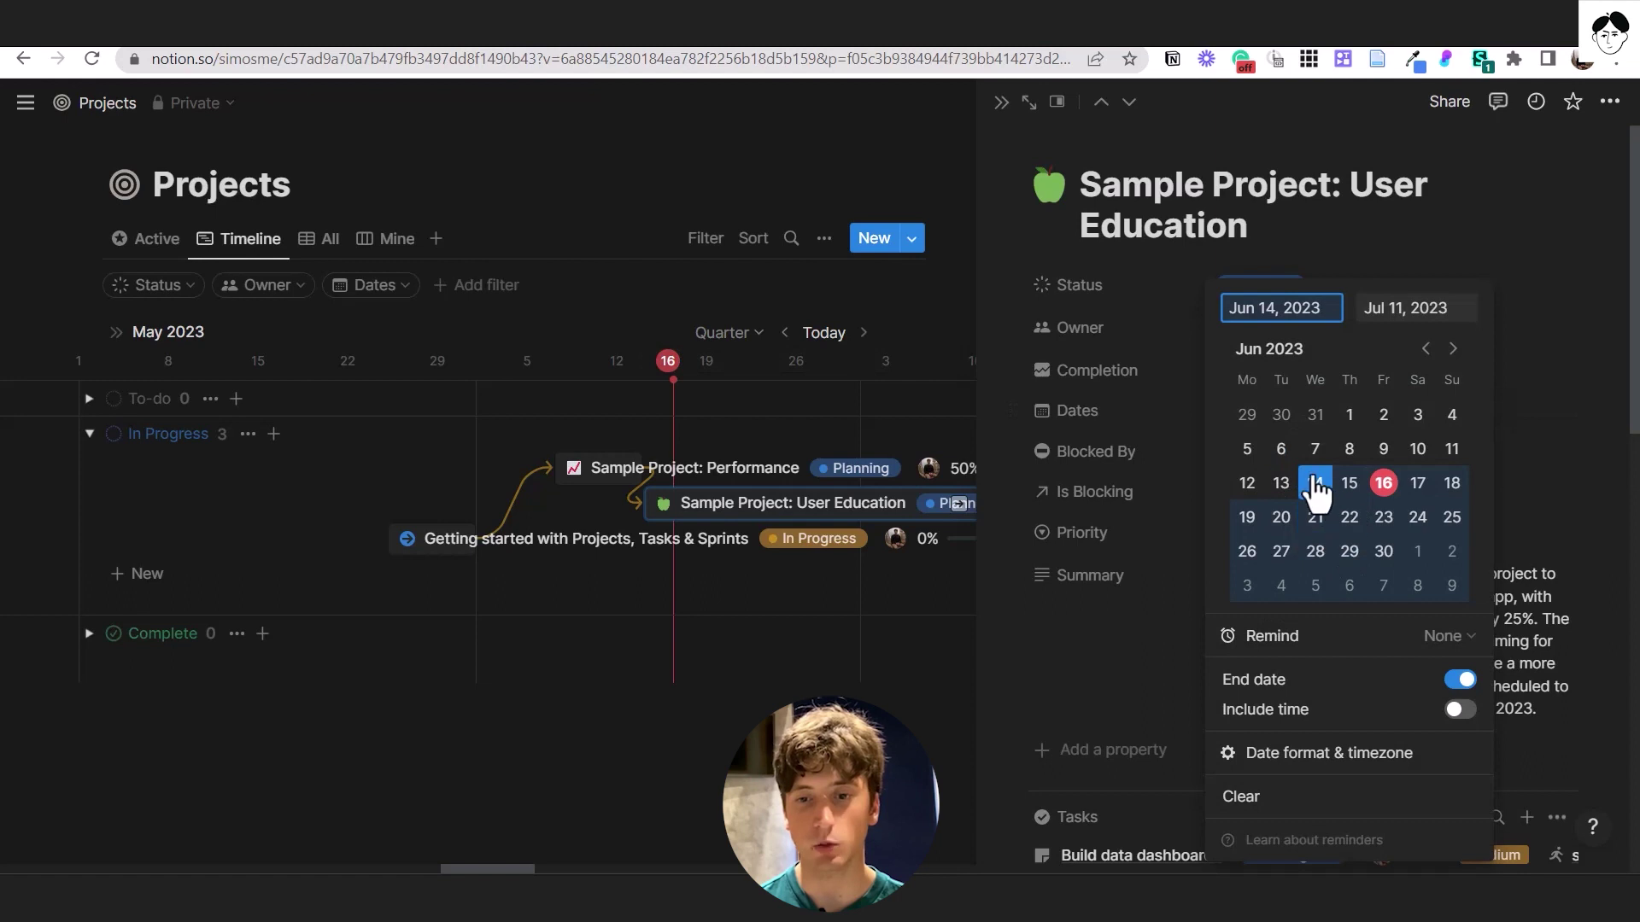
pyautogui.click(1151, 432)
pyautogui.press('Escape')
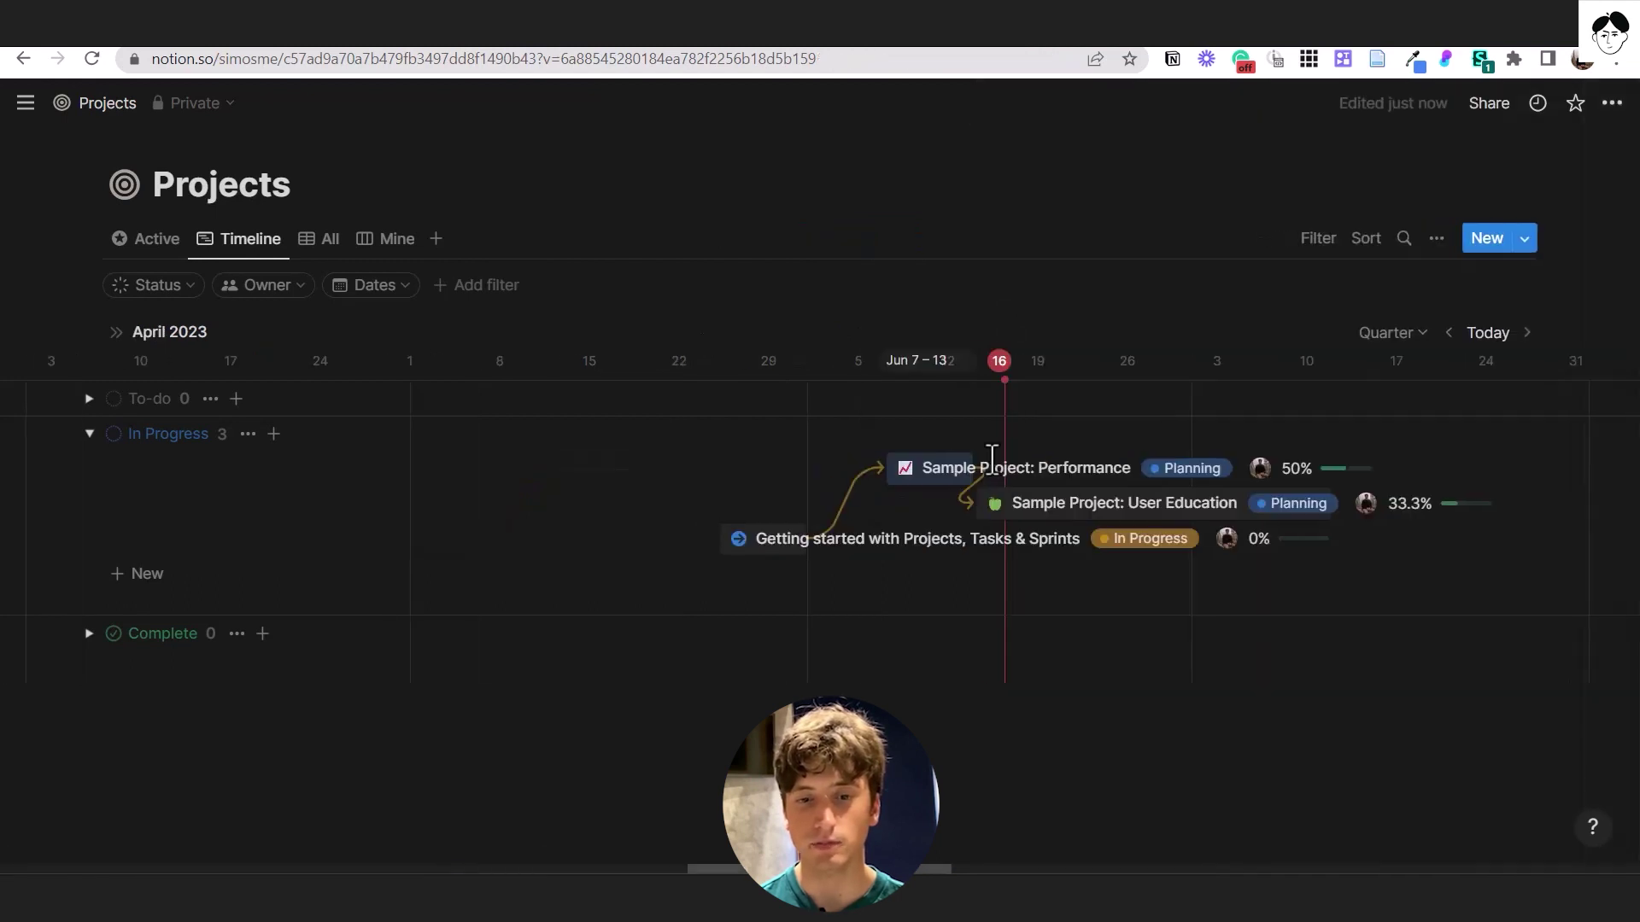
pyautogui.click(1436, 247)
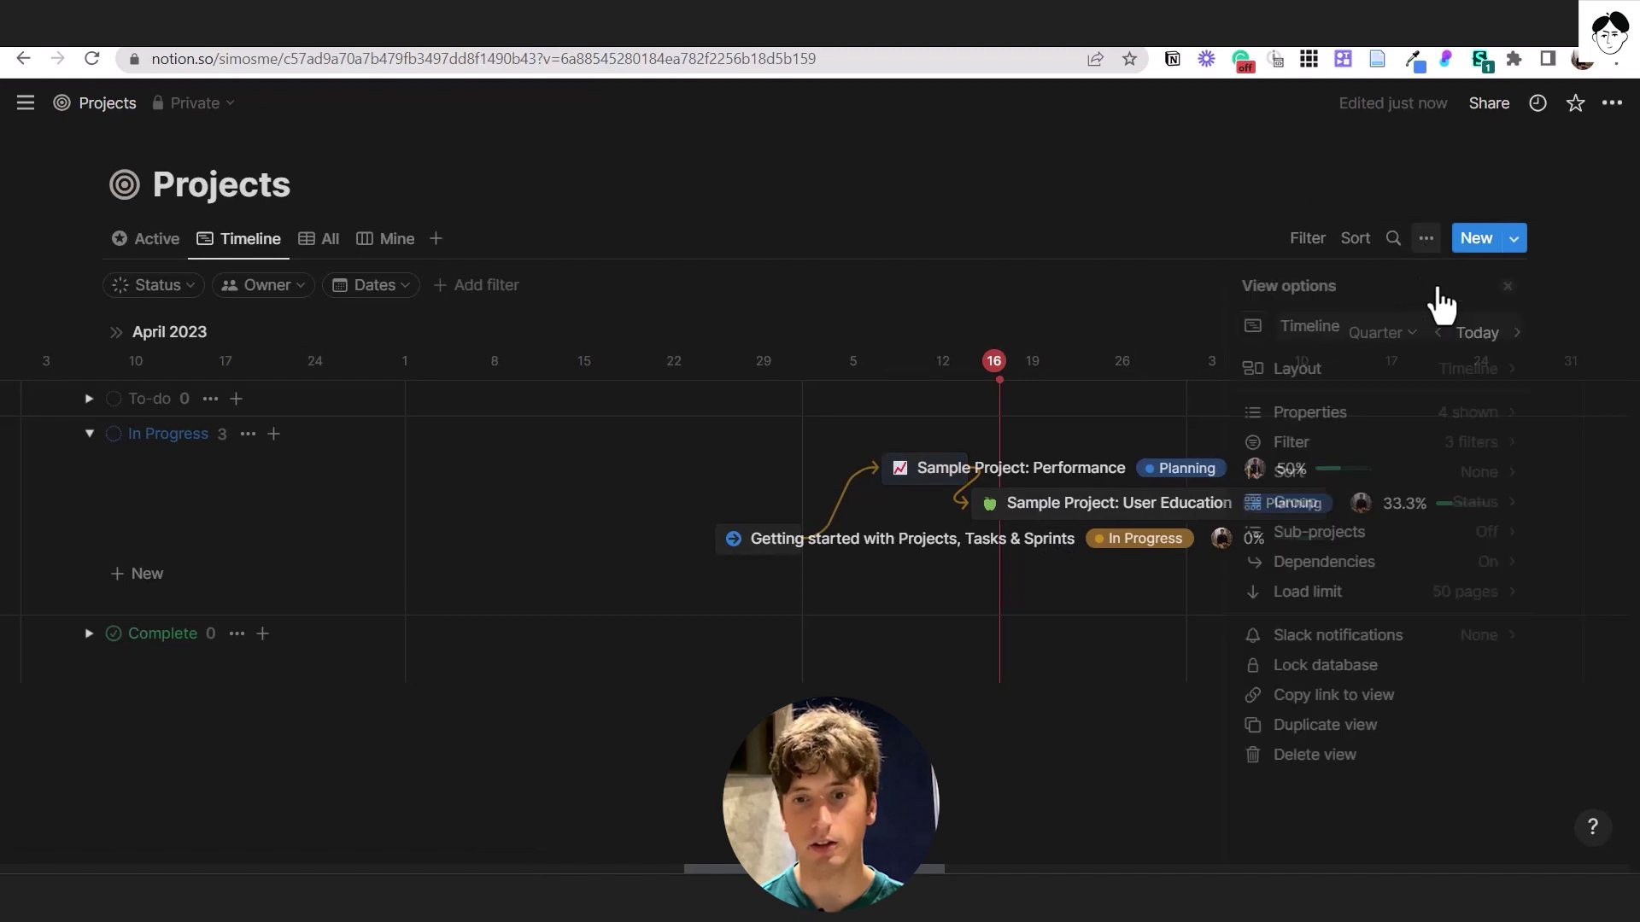
# Set automatic date shifting to 'Shift & maintain time between projects', keeping Avoid weekends on.
pyautogui.click(1398, 566)
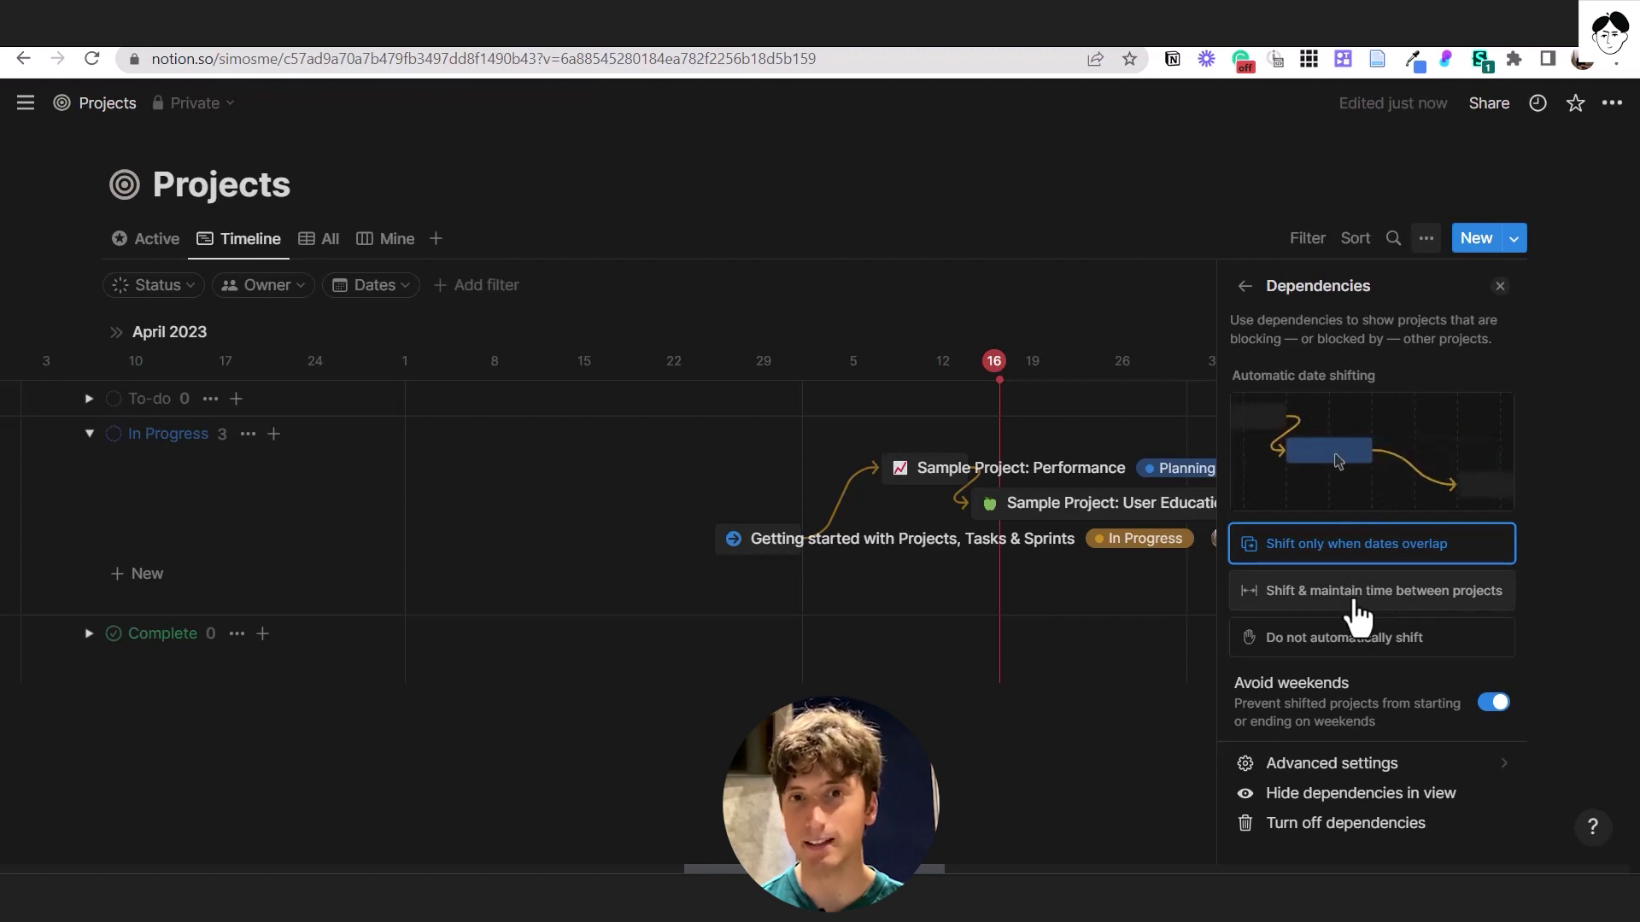
pyautogui.click(1074, 356)
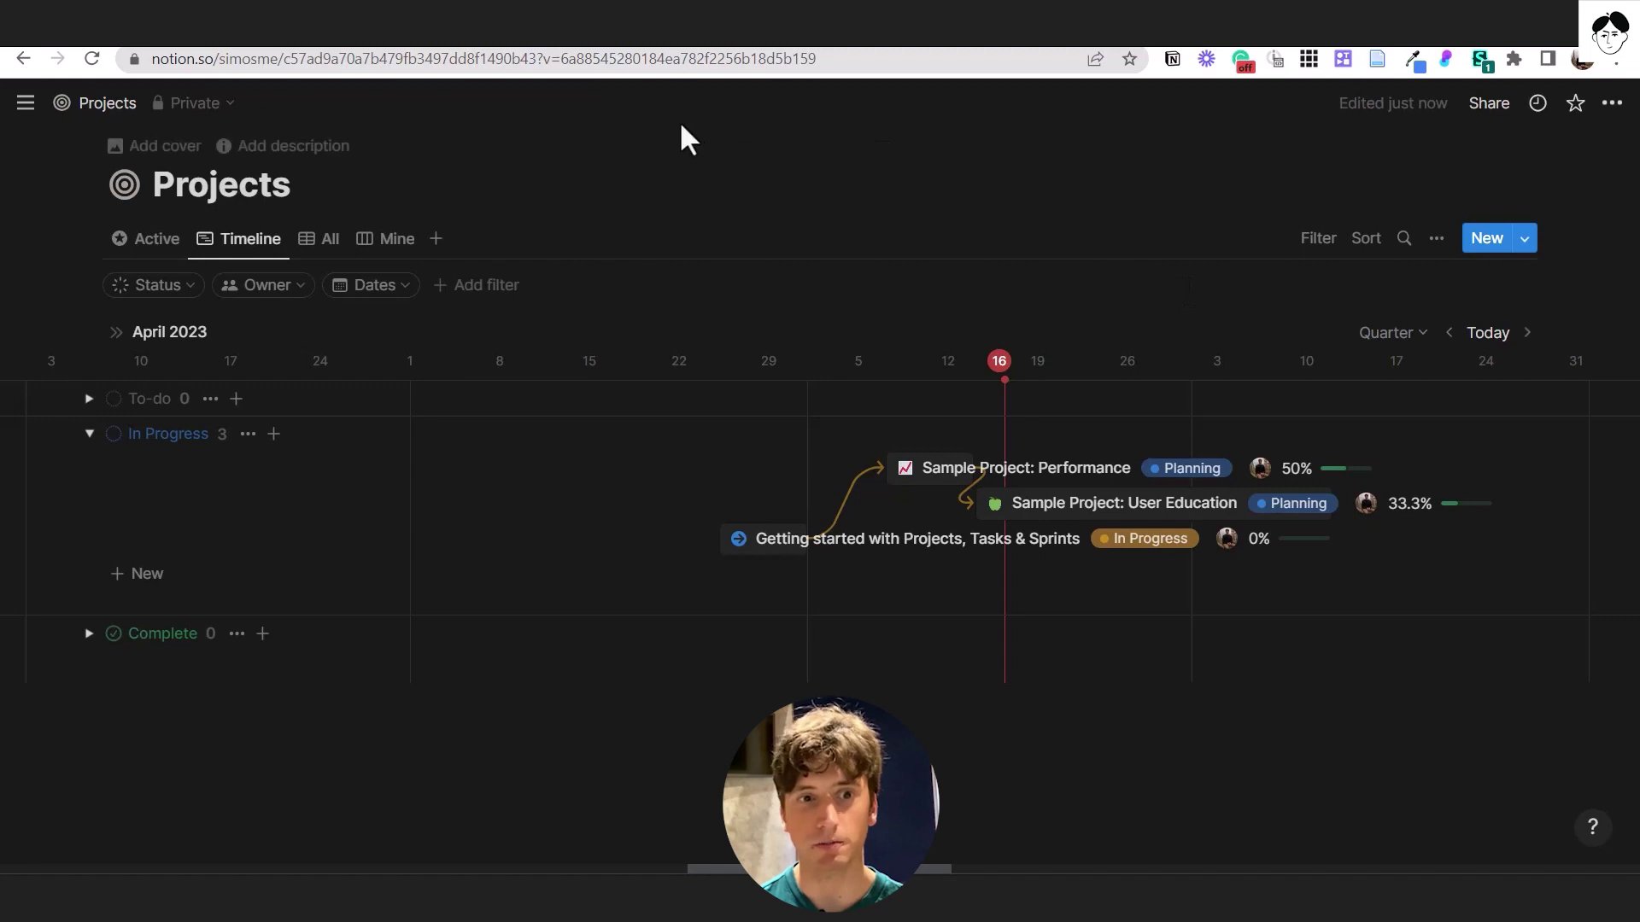
pyautogui.click(1436, 238)
pyautogui.click(1281, 565)
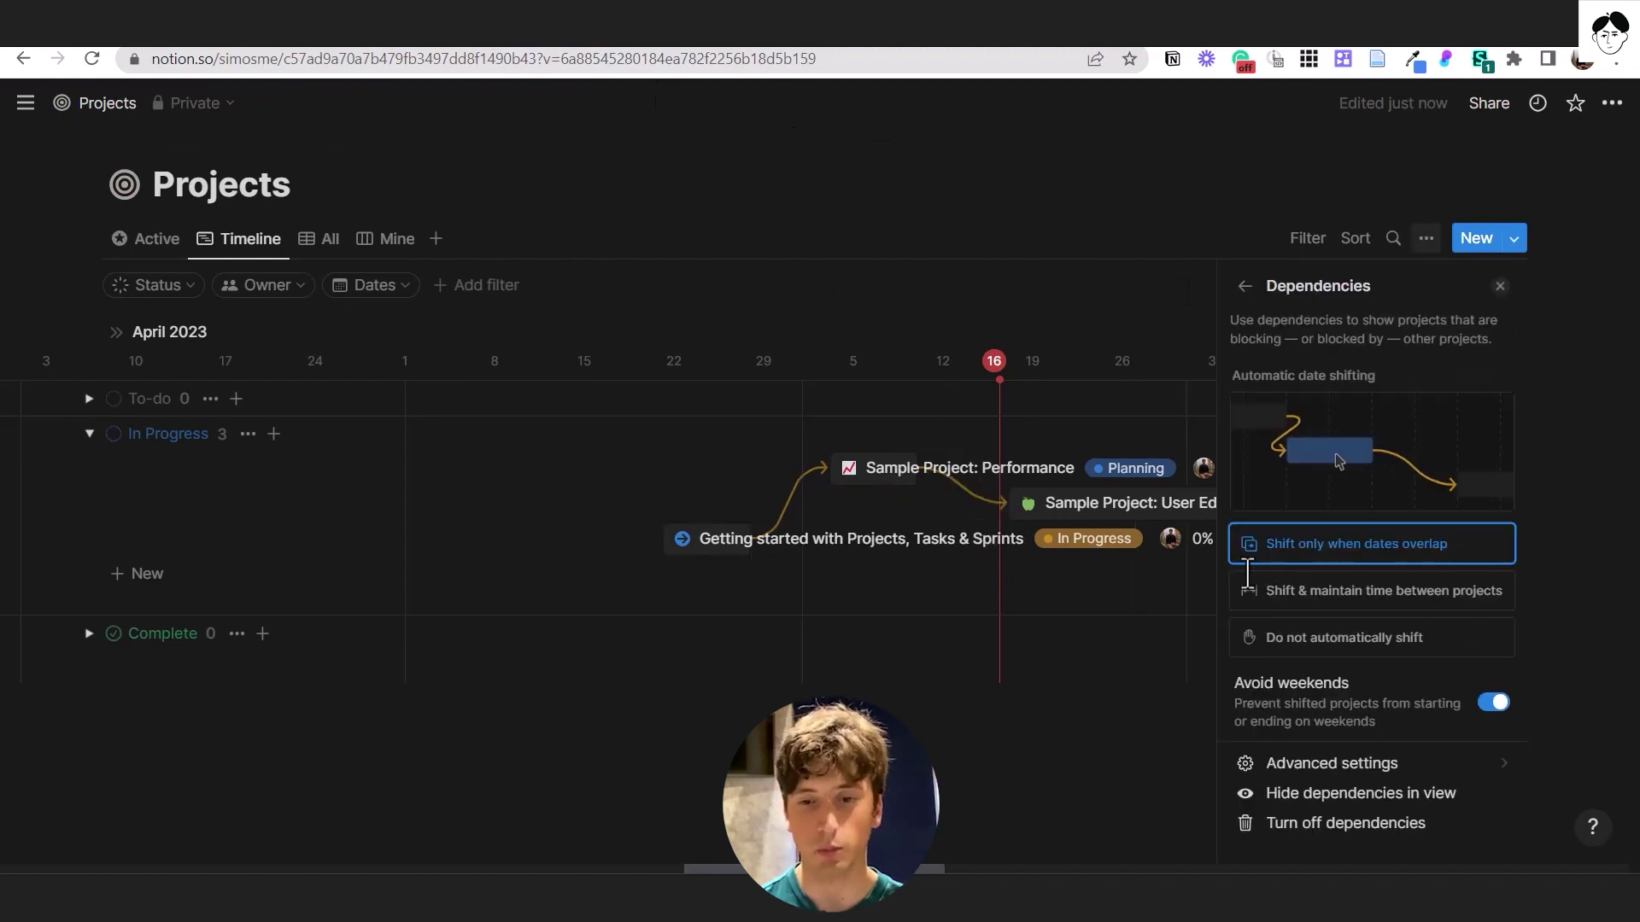
pyautogui.click(1312, 602)
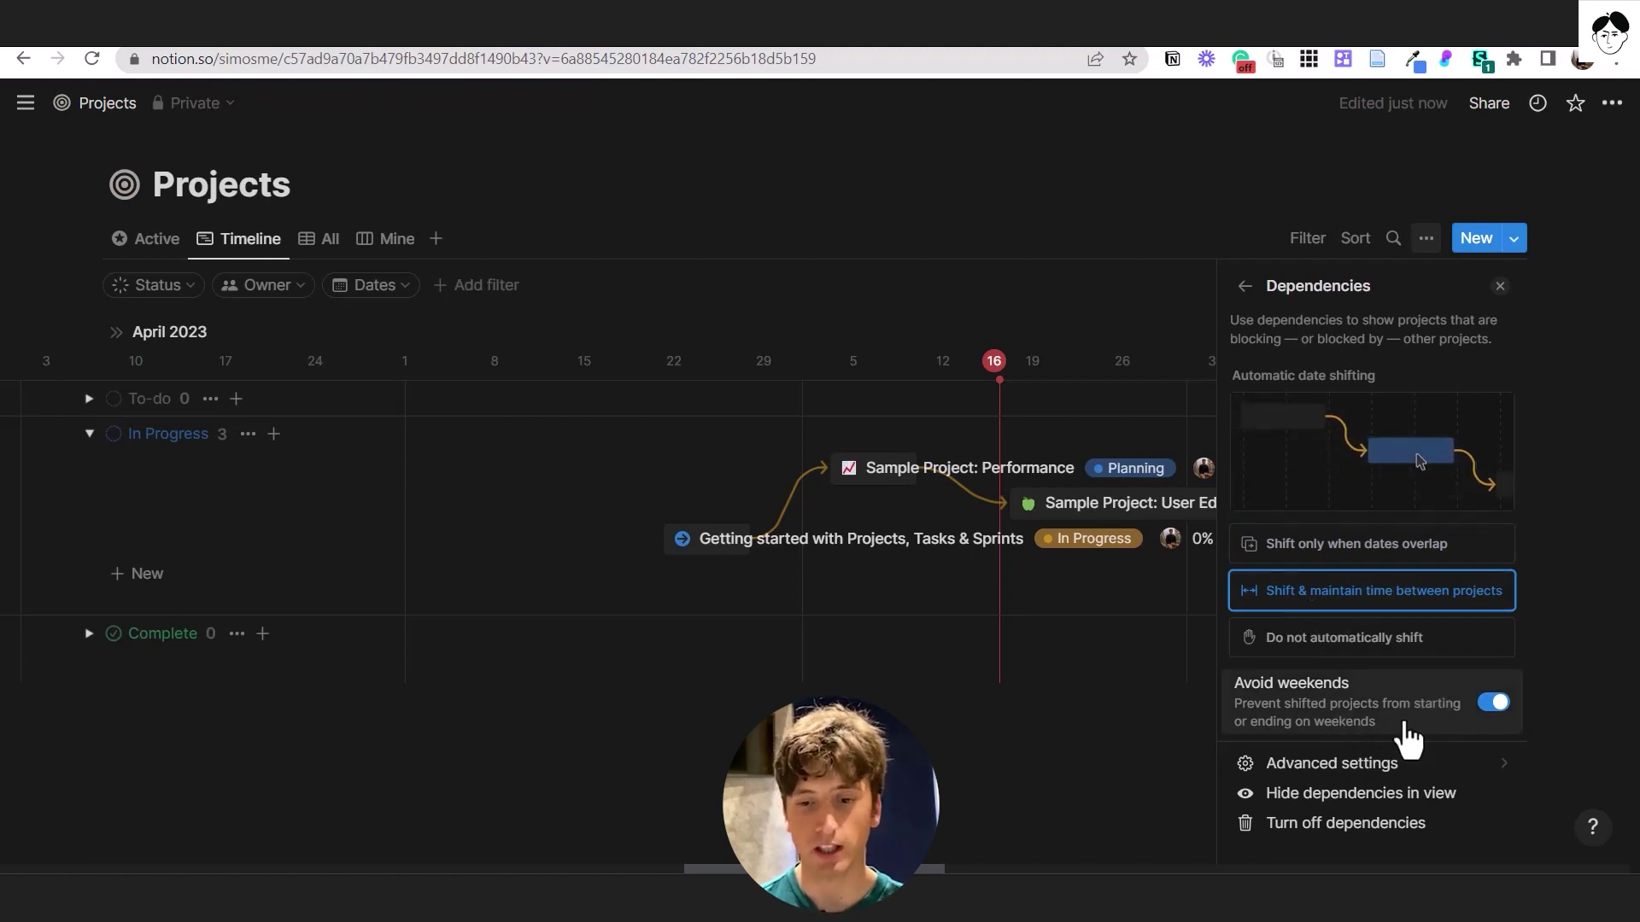
pyautogui.click(1051, 437)
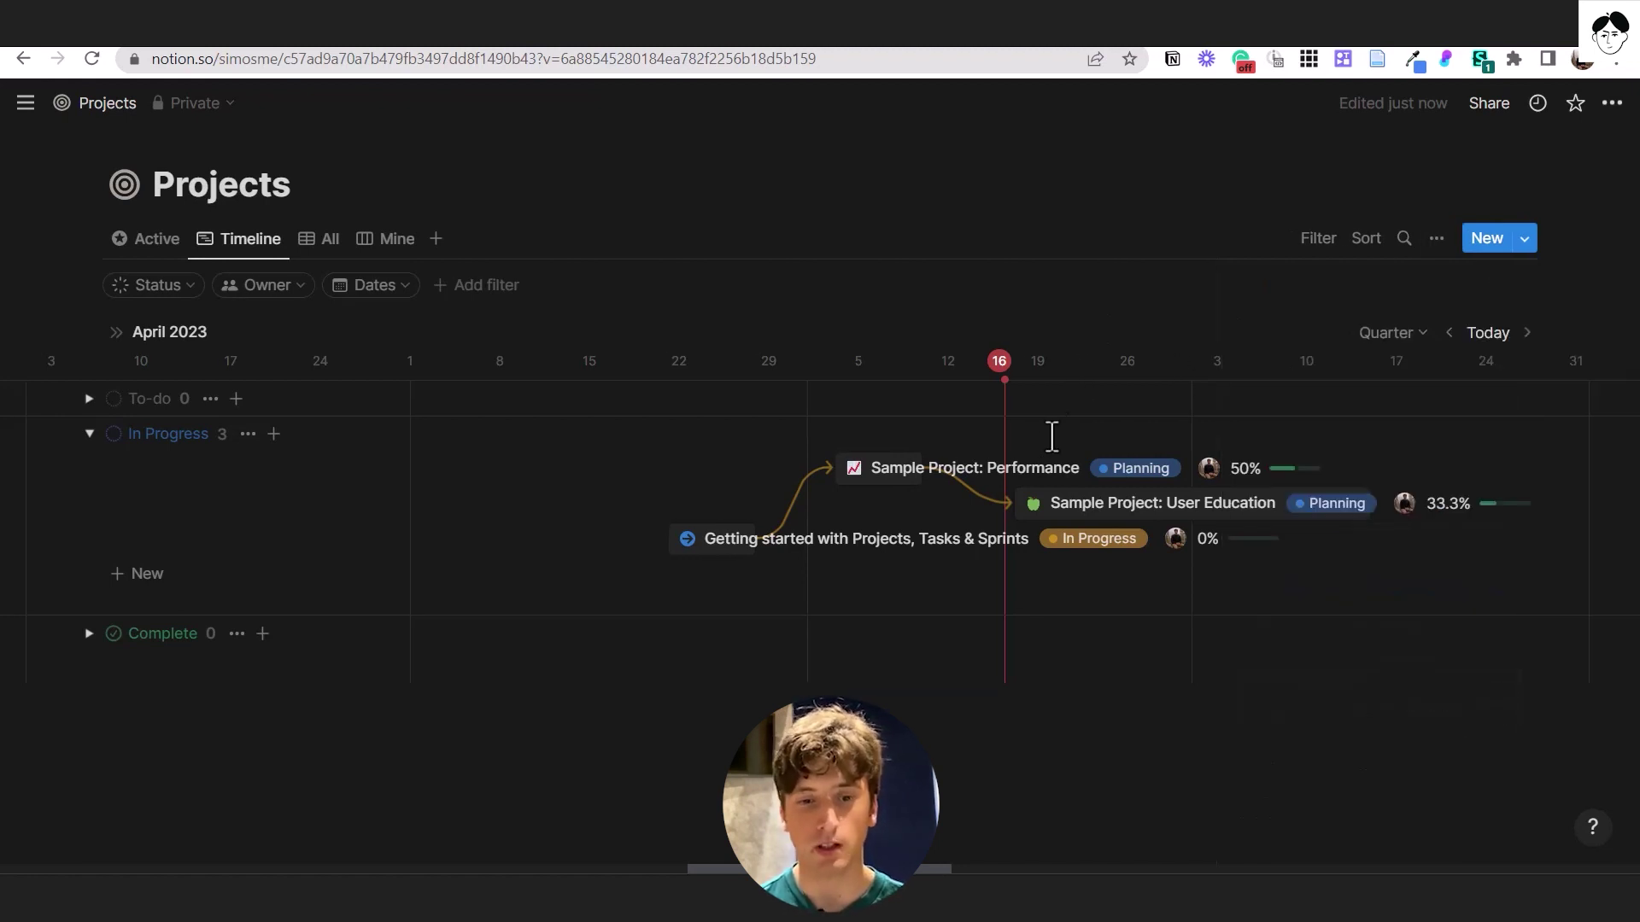
# Drag Sample Project: Performance to Jun 8 – 14, shifting User Education while keeping its gap.
pyautogui.moveTo(871, 477); pyautogui.dragTo(929, 455)
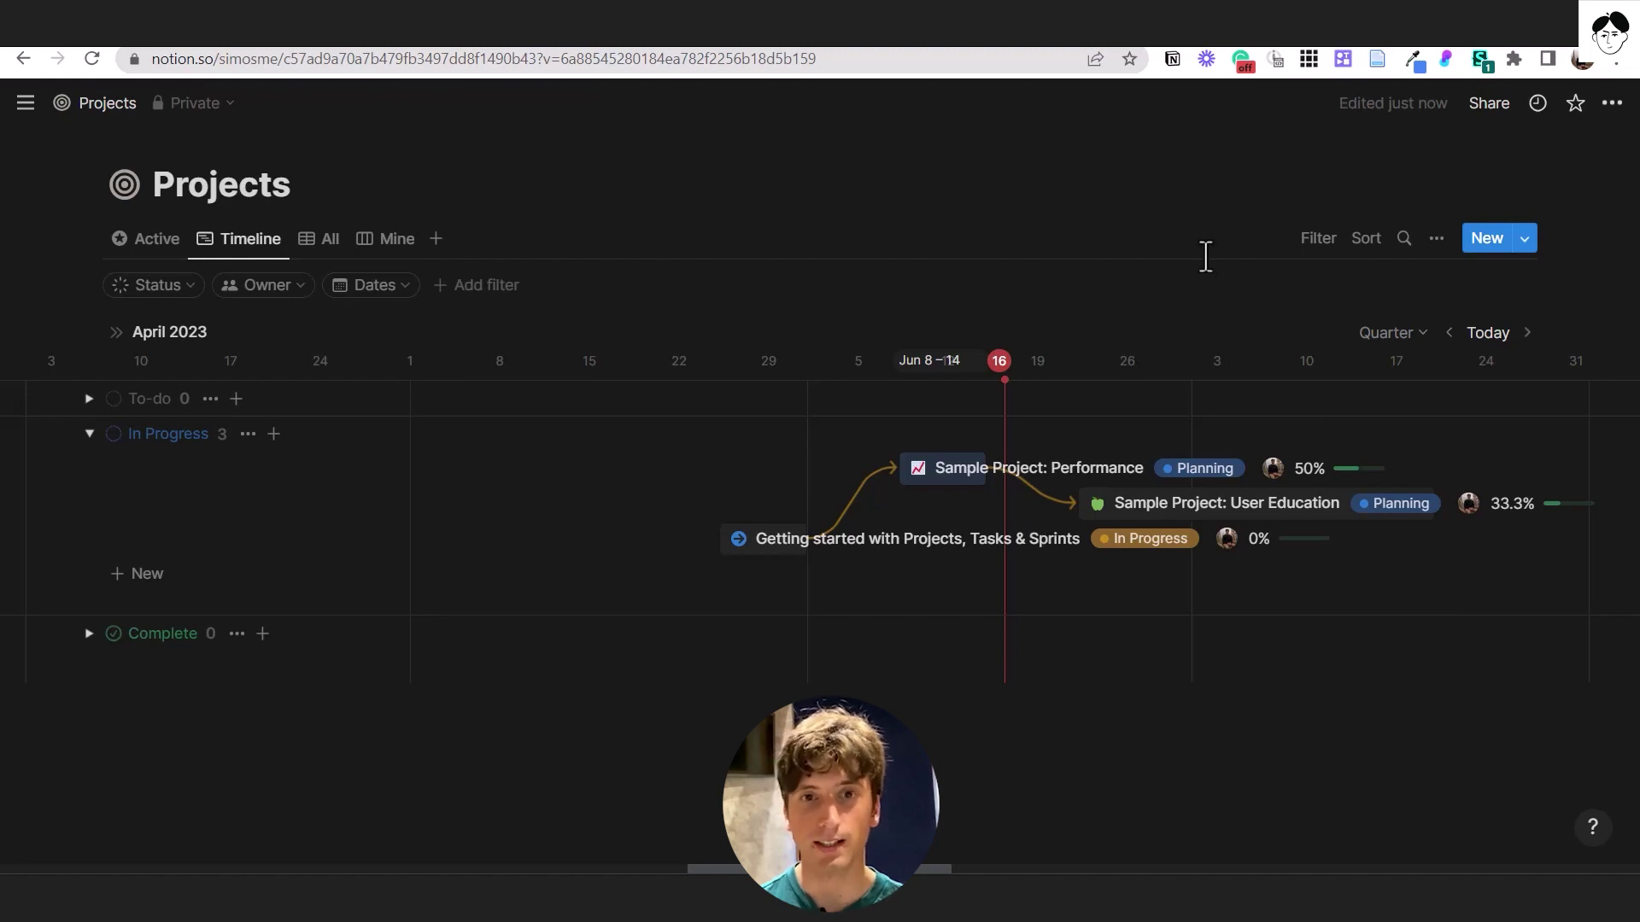
pyautogui.click(1436, 238)
pyautogui.click(1334, 564)
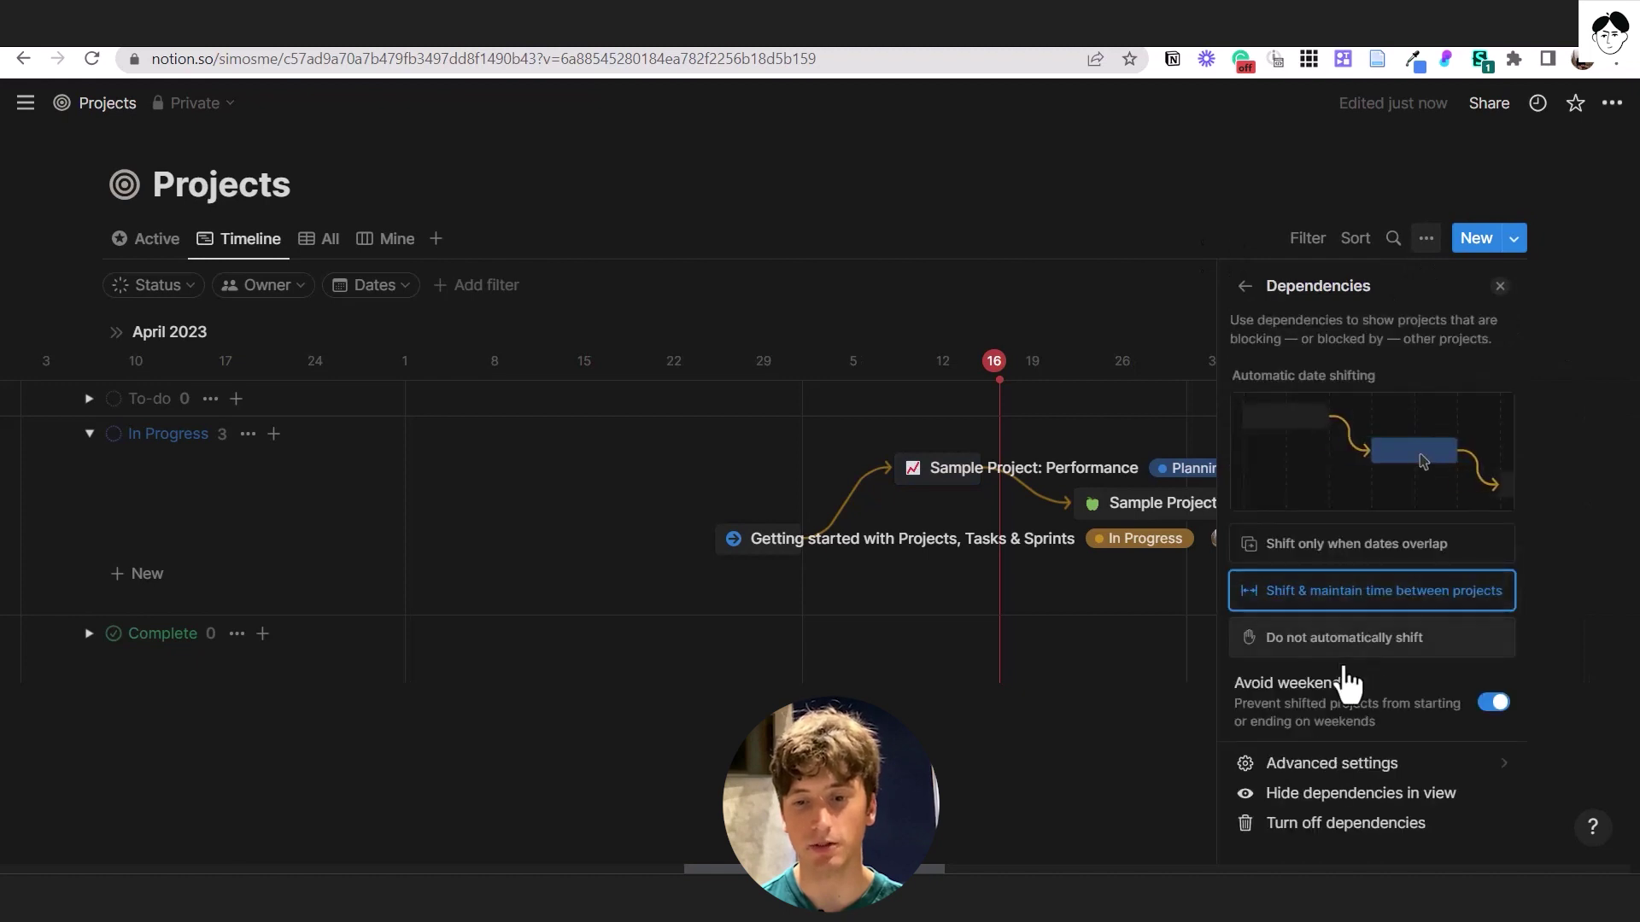
pyautogui.click(1156, 230)
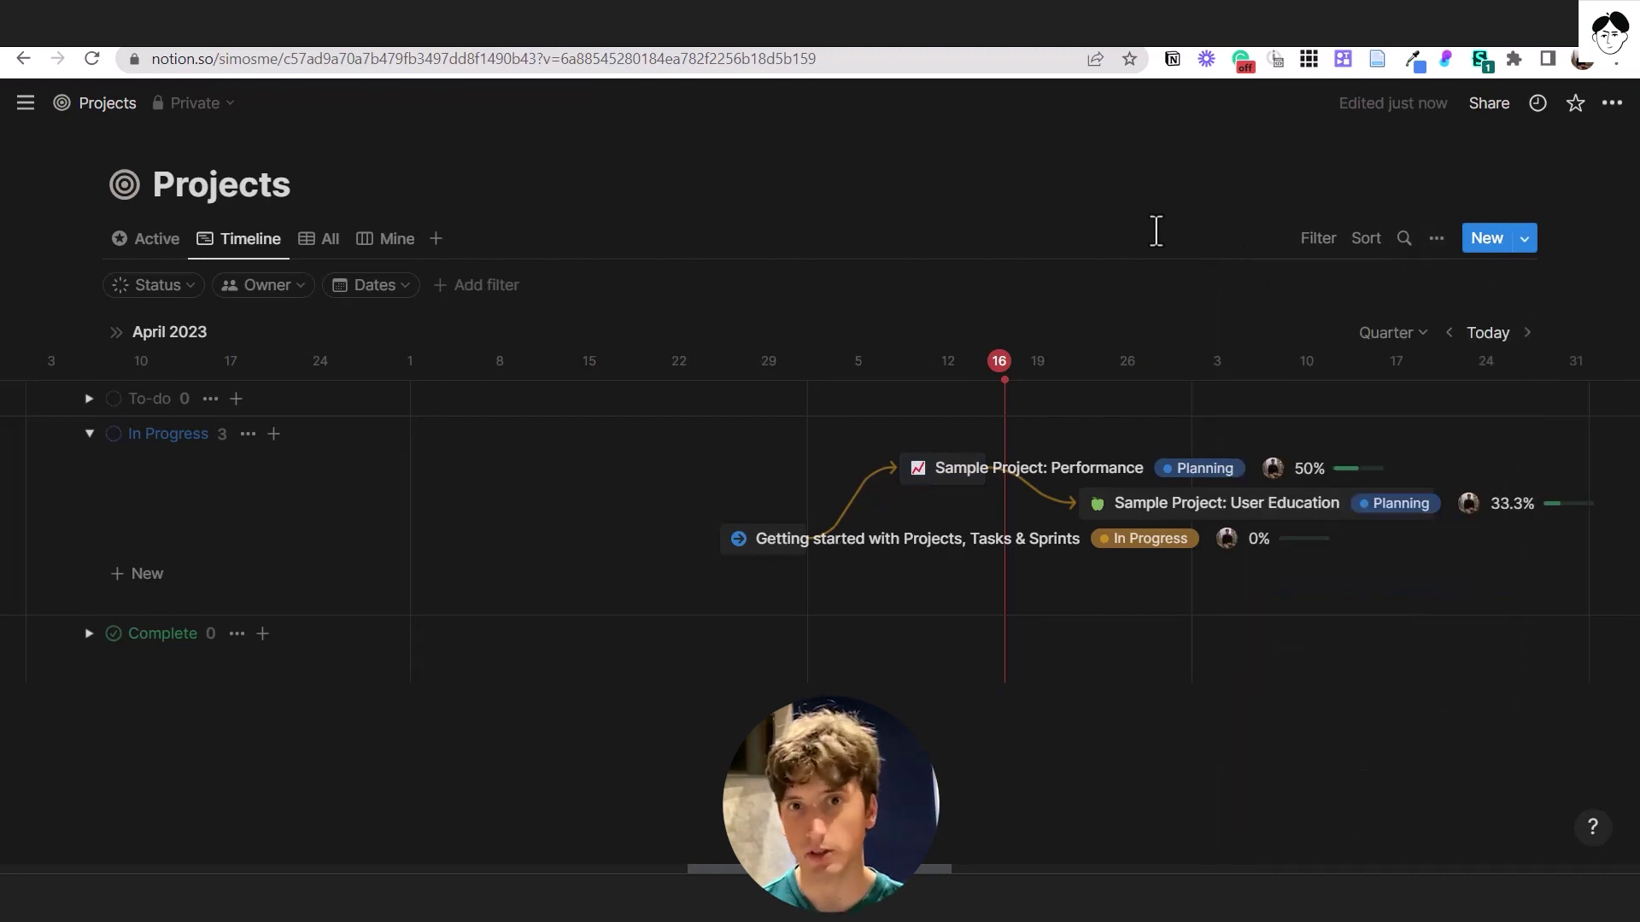